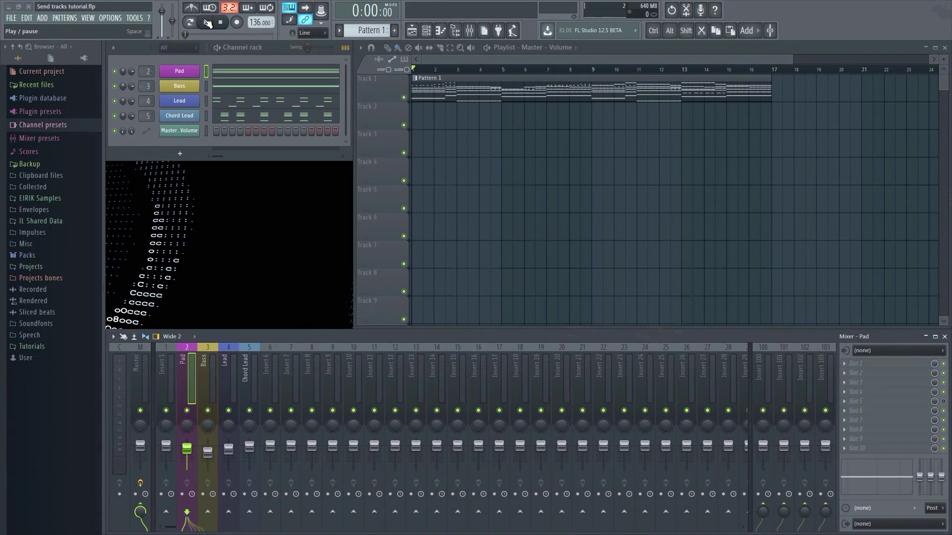
Step: Play the song for a few seconds, stop it, and switch to the YouTube tutorial in the browser
click(208, 22)
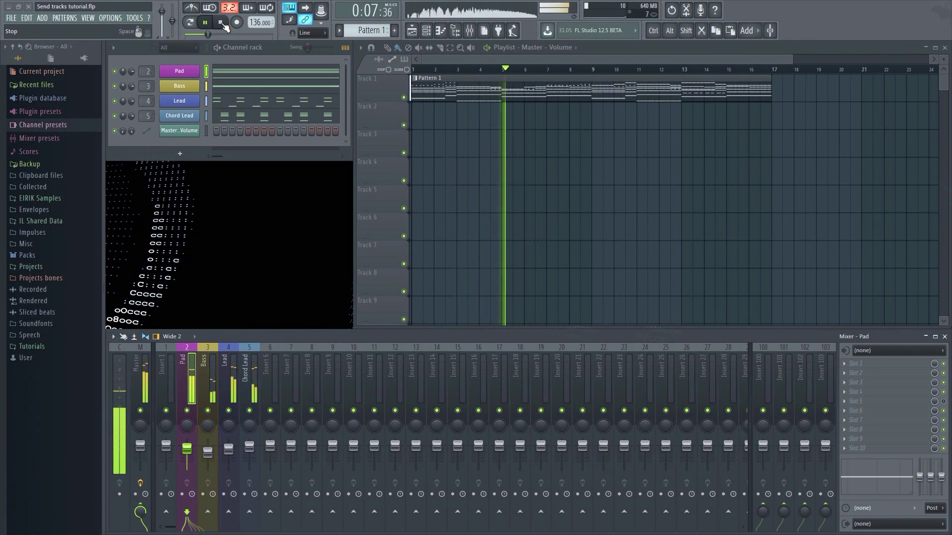
click(222, 23)
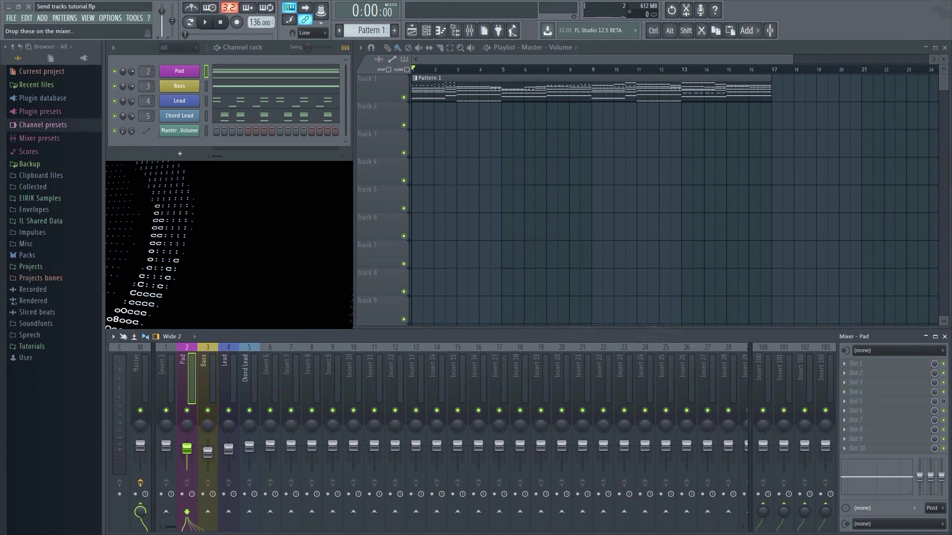
key(alt+Tab)
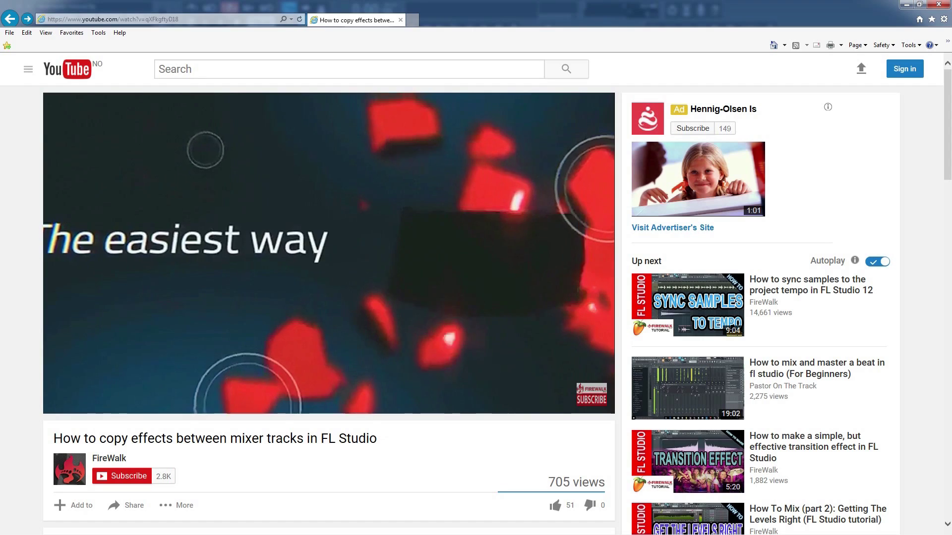
Step: Scroll below the video and expand the tutorial's full description
scroll(121, 382, down, 6)
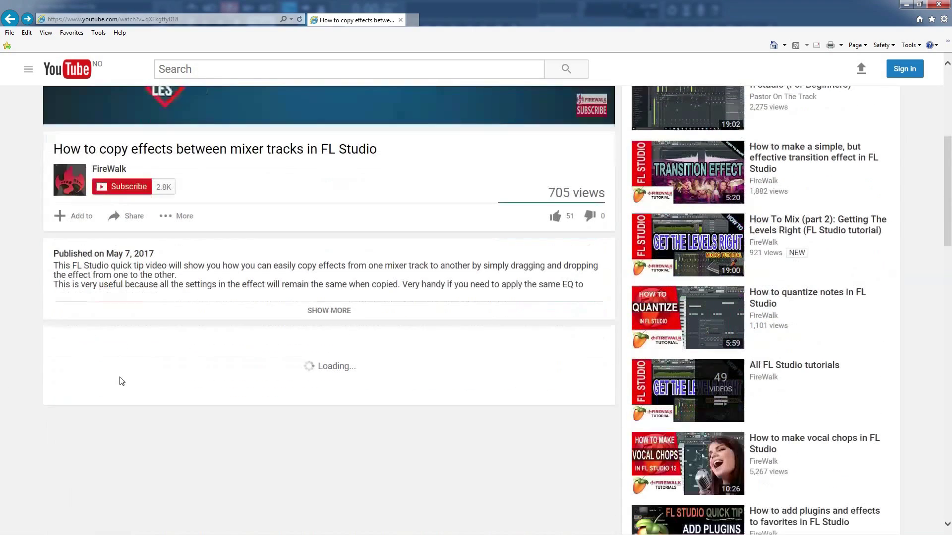
click(329, 310)
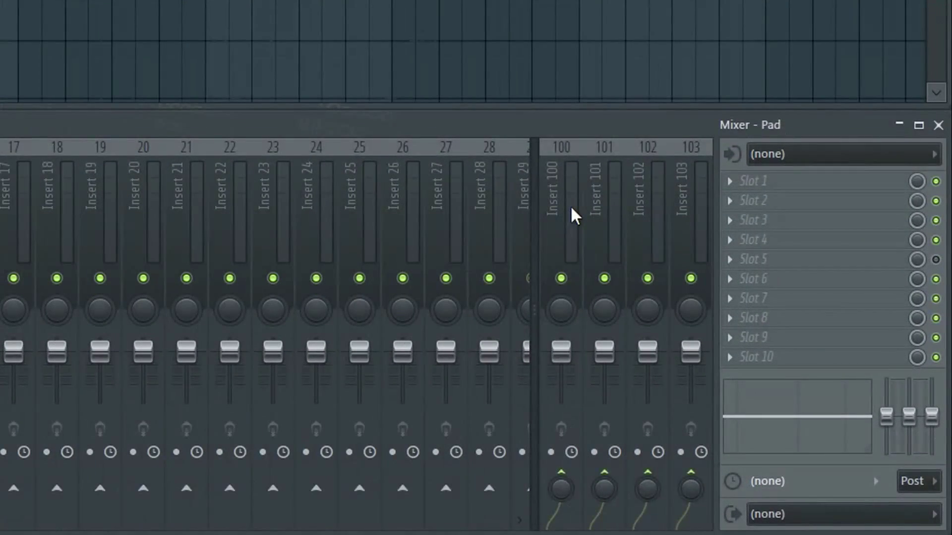
Step: Select the four mixer inserts 100, 101, 102 and 103 together
drag(766, 378, 826, 387)
drag(691, 231, 694, 231)
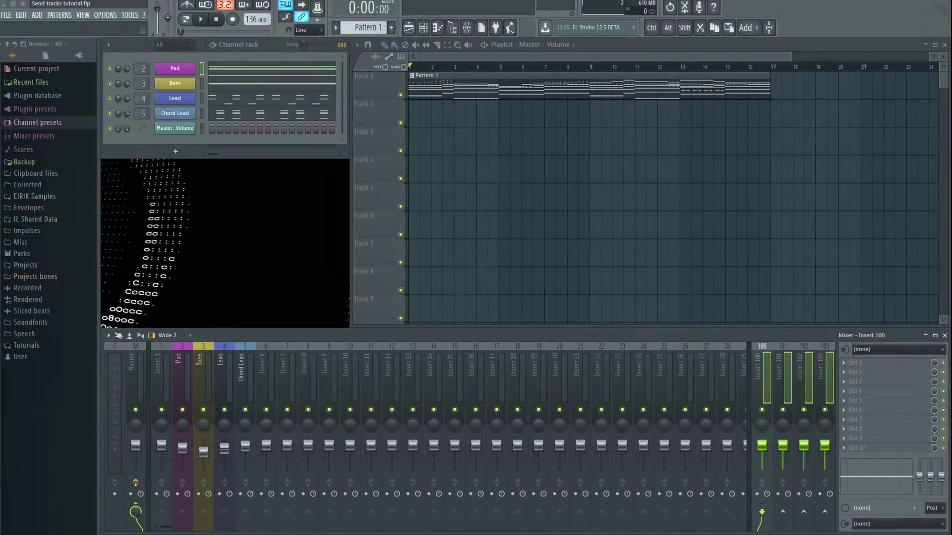
Step: Load Fruity Reeverb 2 into the first effect slot of insert 100
click(823, 376)
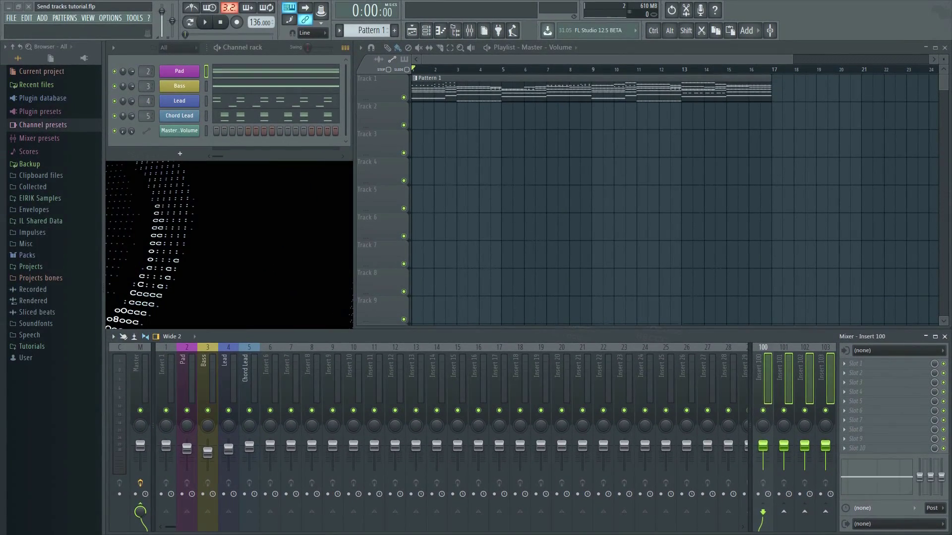
click(764, 379)
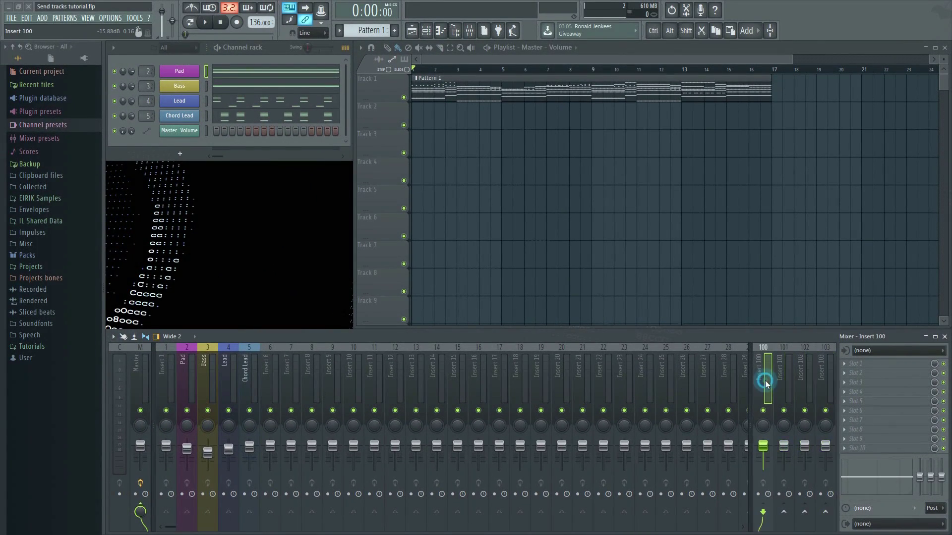
click(835, 347)
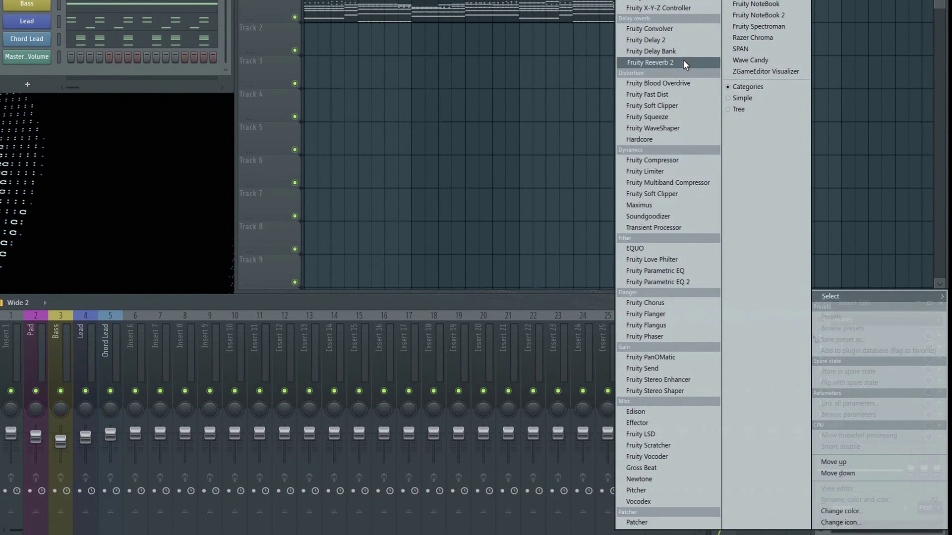
click(689, 62)
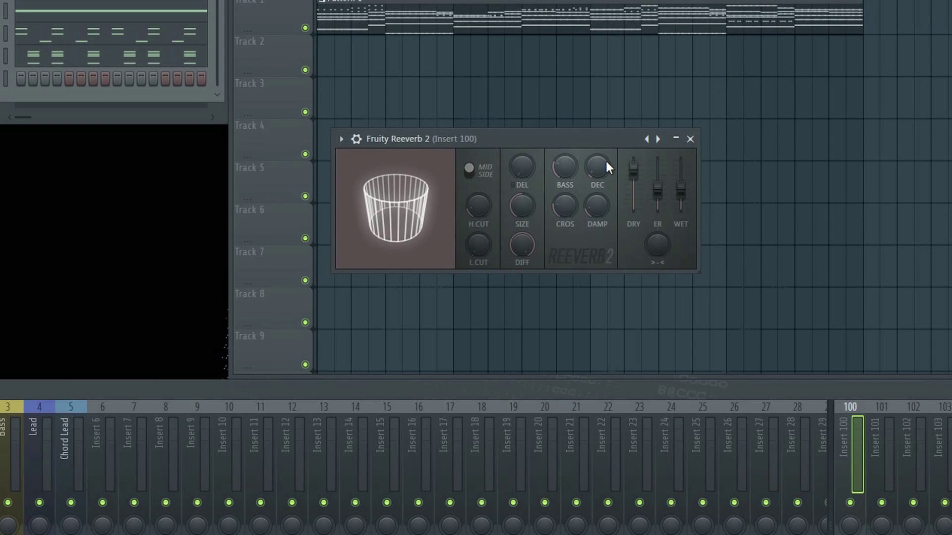
Step: Raise the reverb's decay and size, set wet to maximum and dry fully down
drag(602, 161, 603, 134)
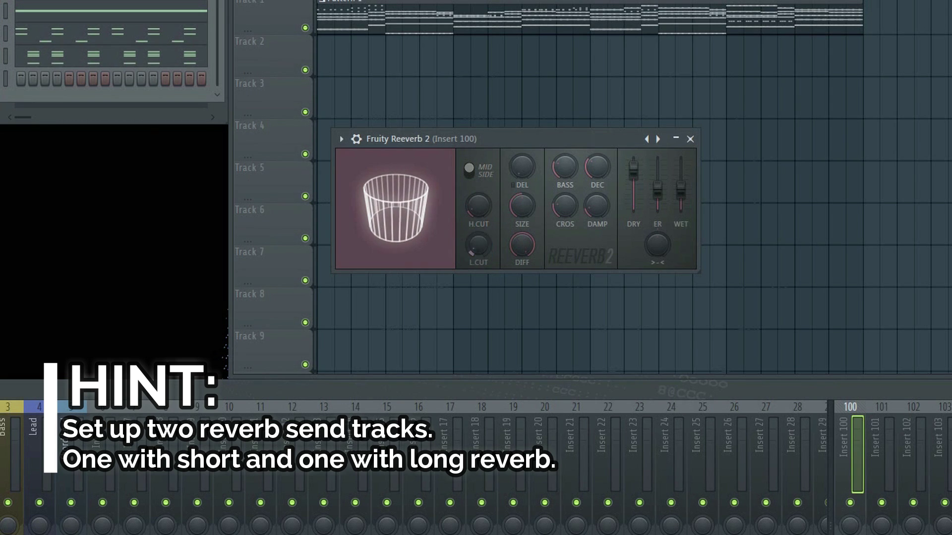
drag(522, 205, 522, 196)
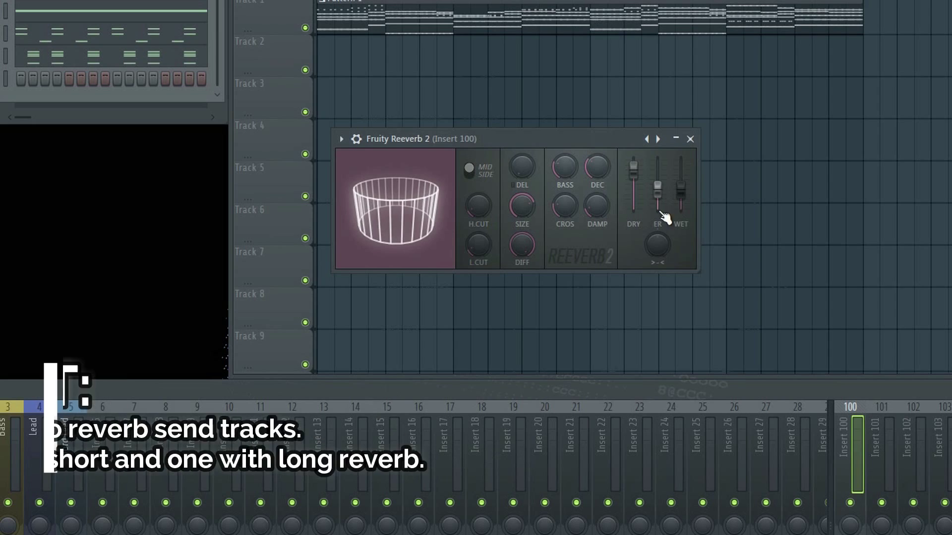
drag(681, 189, 681, 157)
drag(635, 181, 633, 213)
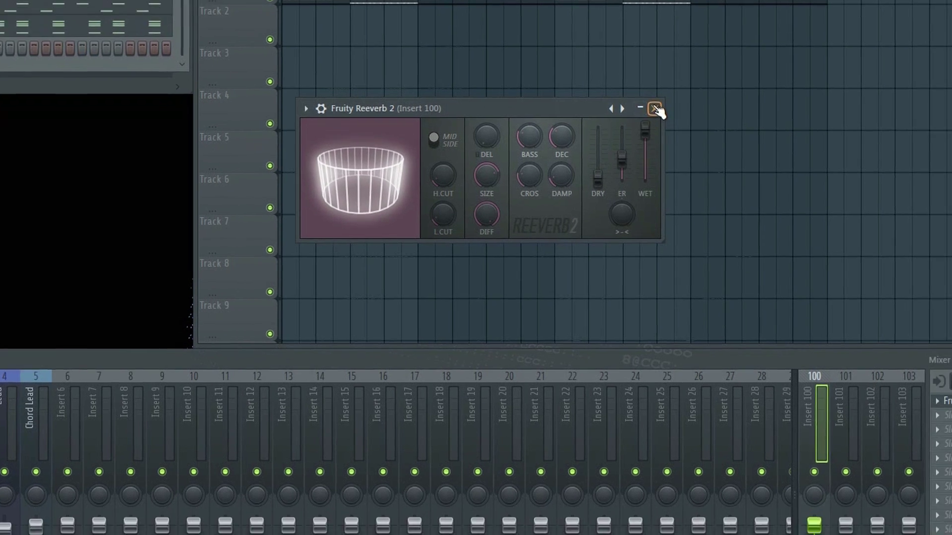
click(690, 139)
Step: Rename insert 100 to 'Reverb'
right_click(678, 297)
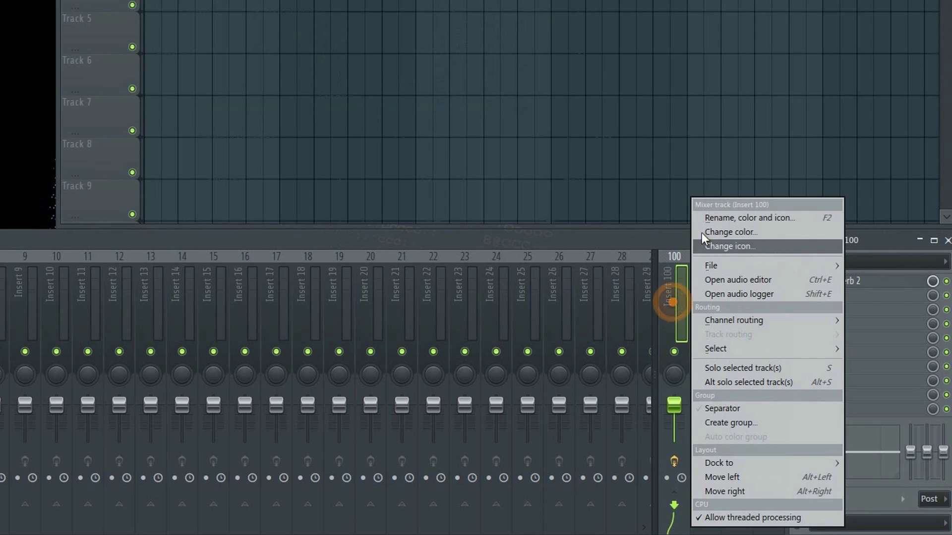
click(721, 222)
text(Reverb)
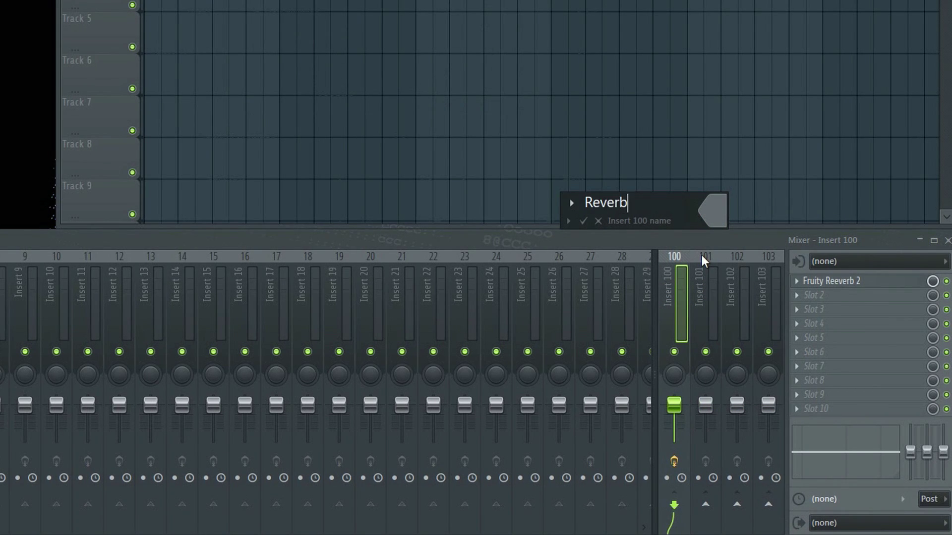
key(Return)
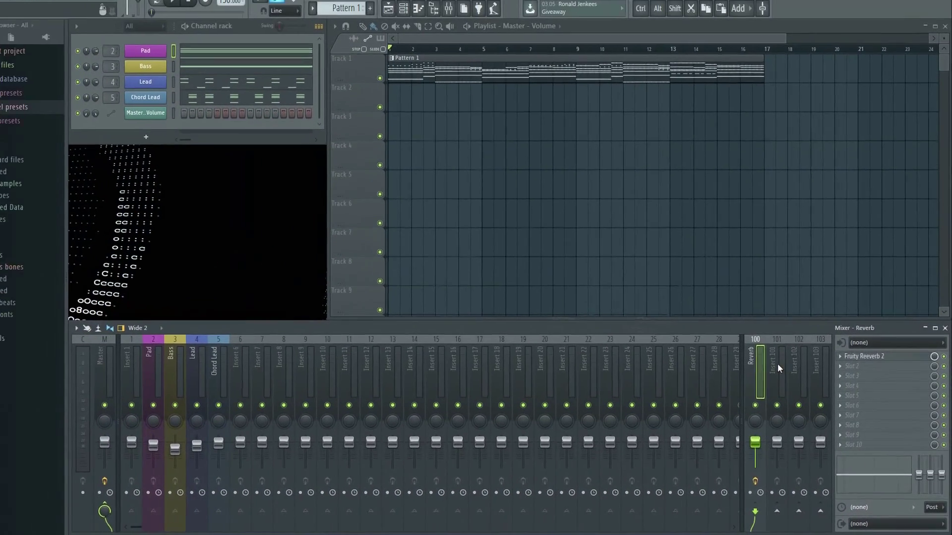
Step: Load Fruity Delay 2 on insert 101 in ping-pong mode, input panned left, dry at zero
click(777, 367)
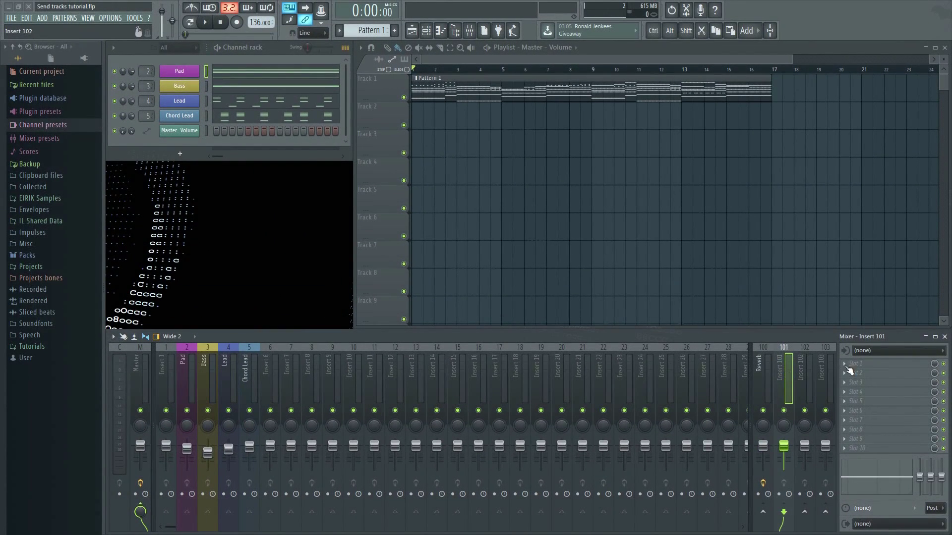
click(846, 364)
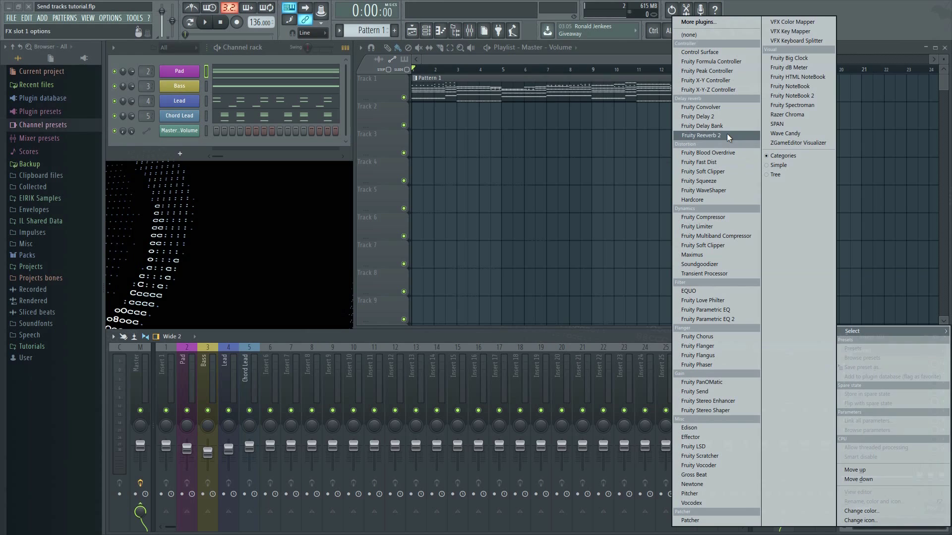
click(721, 117)
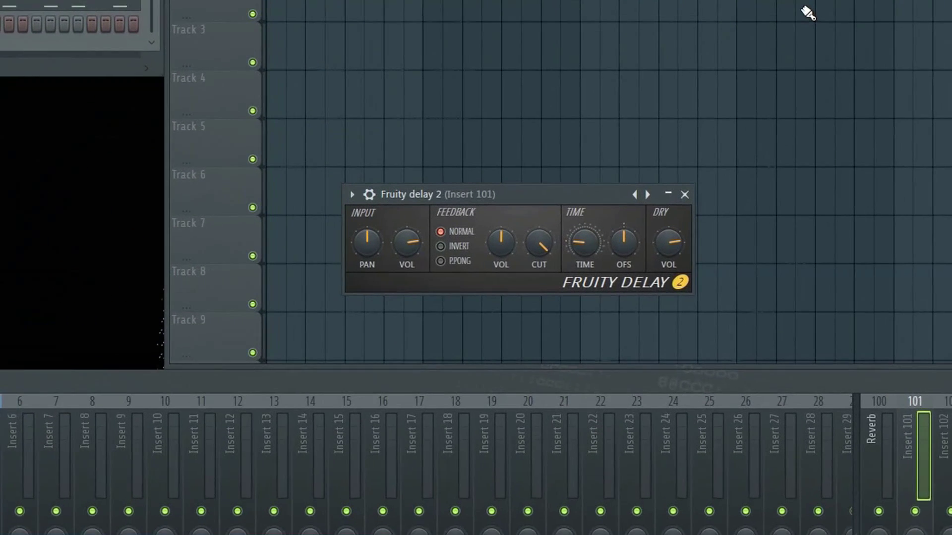
click(487, 264)
drag(368, 235, 368, 253)
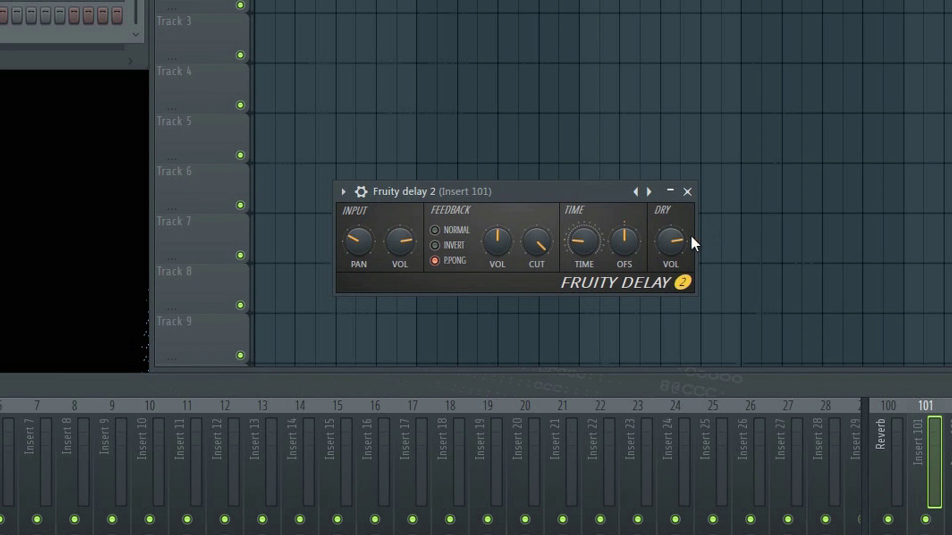
drag(680, 235, 680, 263)
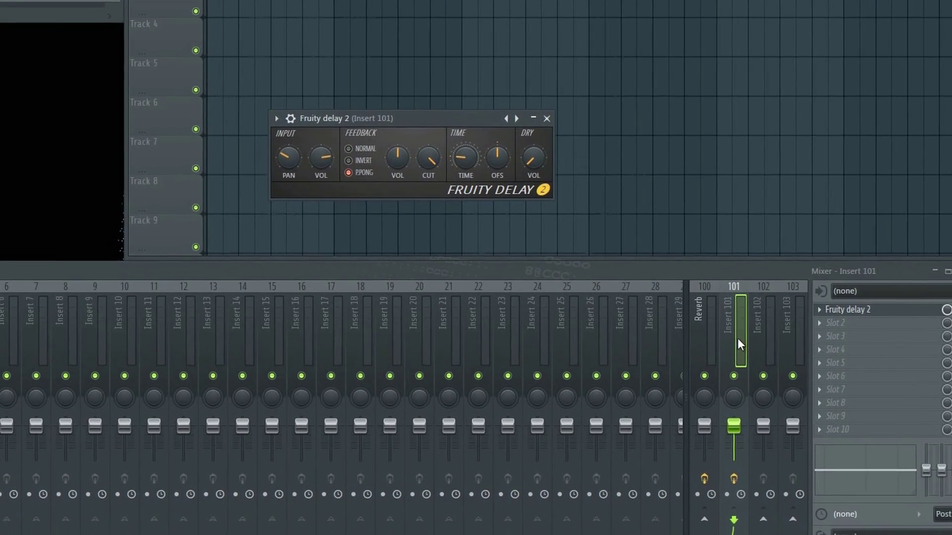
Step: Rename insert 101 to 'Delay' and close the delay plugin window
click(722, 328)
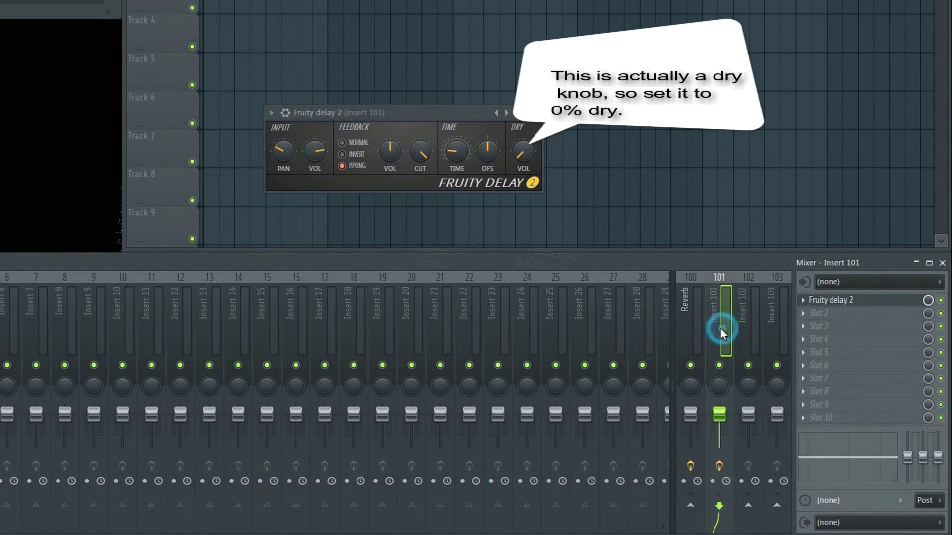
right_click(719, 320)
click(774, 244)
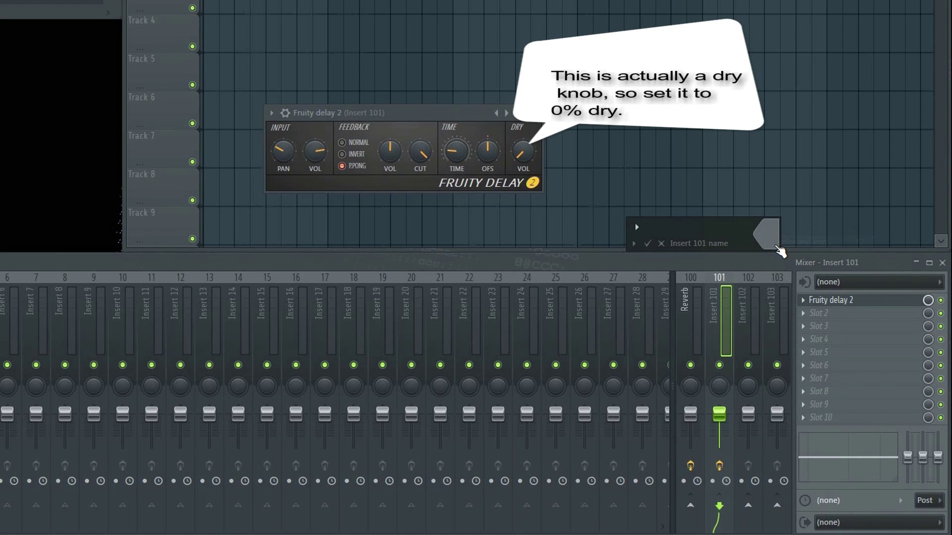
text(Delay)
key(Return)
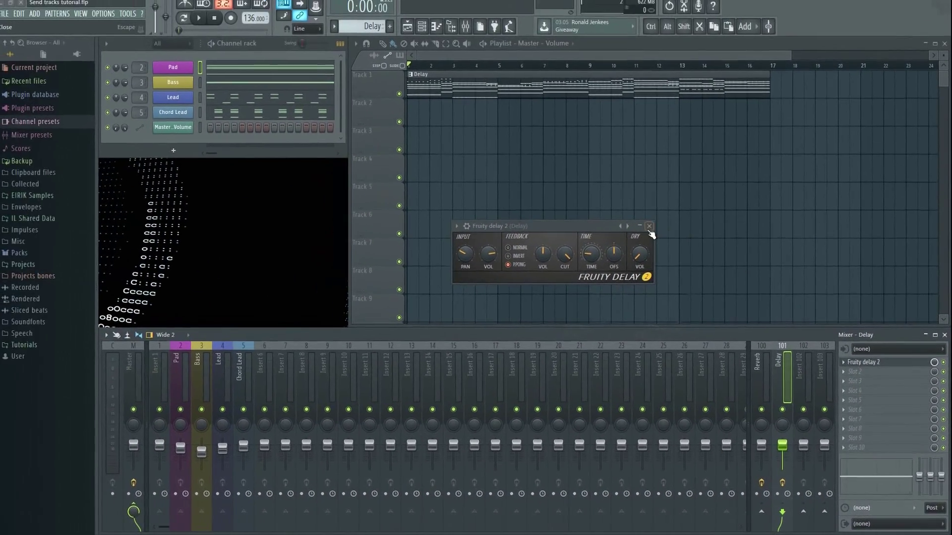
click(605, 182)
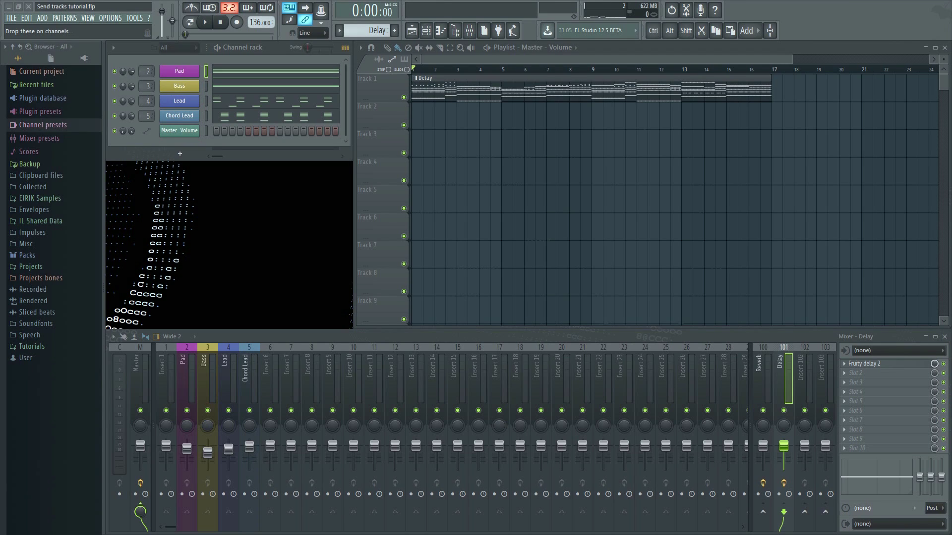
click(189, 465)
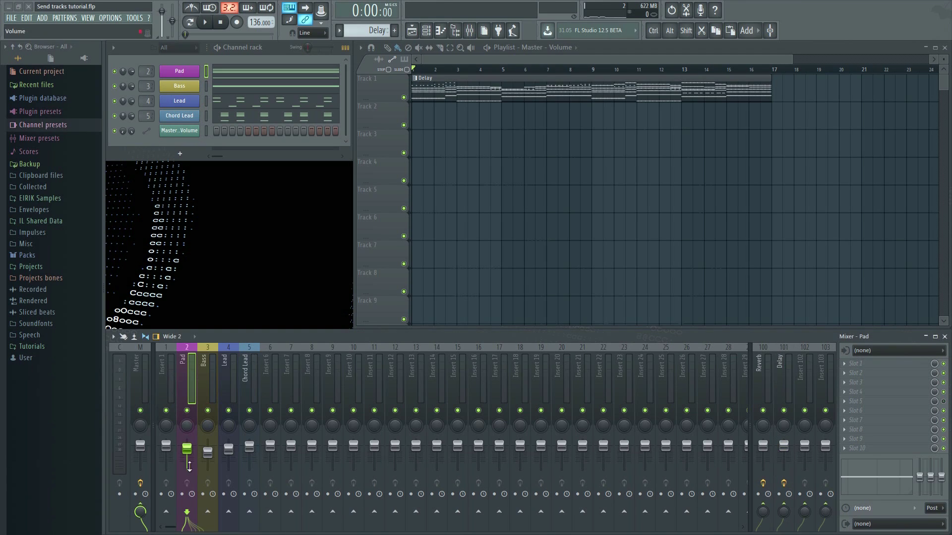
click(204, 377)
click(222, 375)
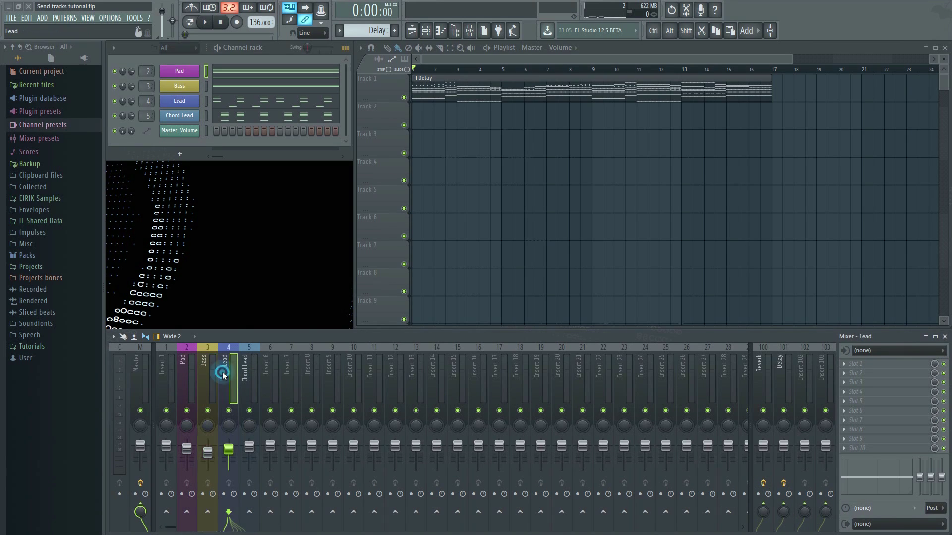
click(254, 373)
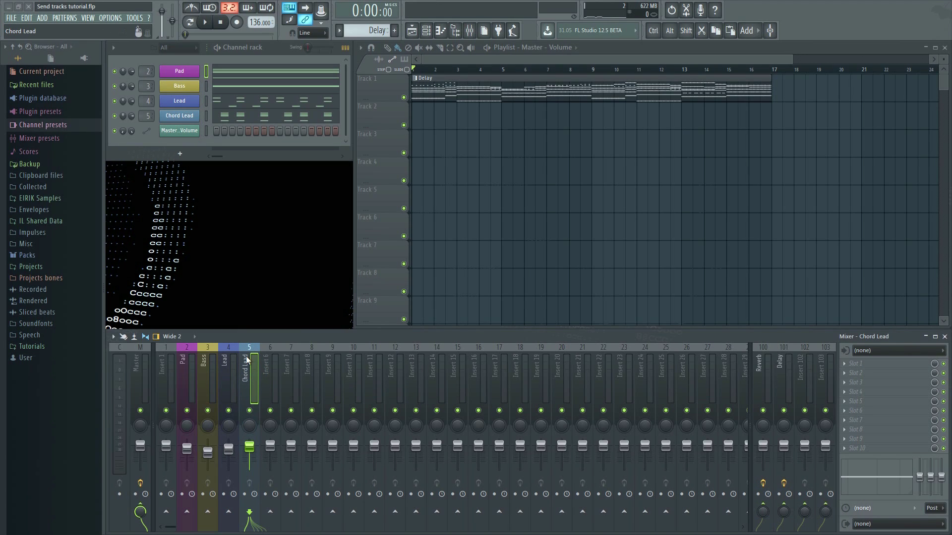
Step: Select and solo the Pad insert and briefly audition it
click(185, 372)
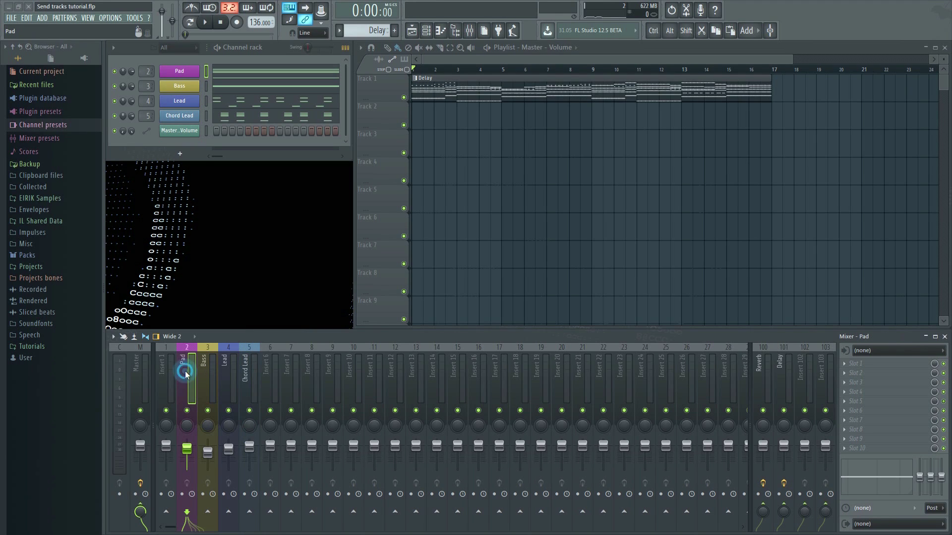
right_click(187, 410)
key(space)
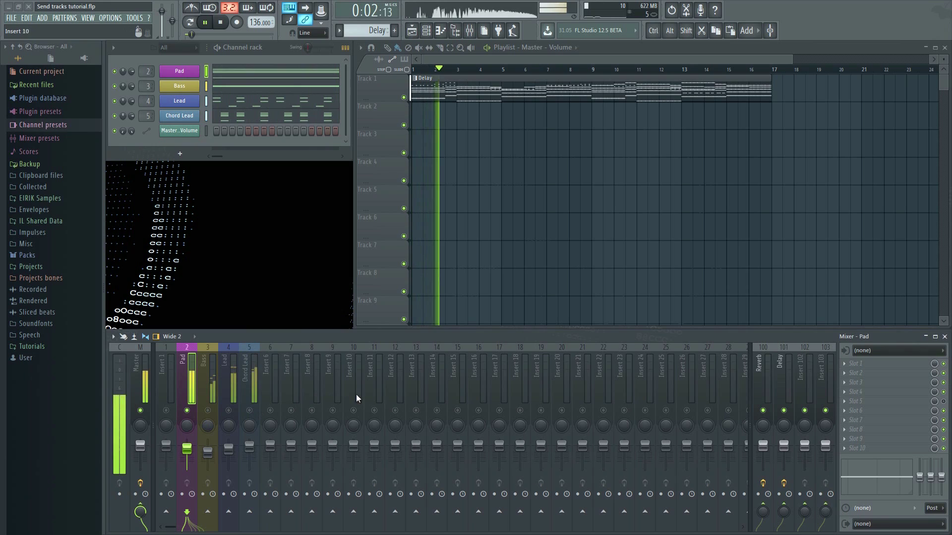
key(space)
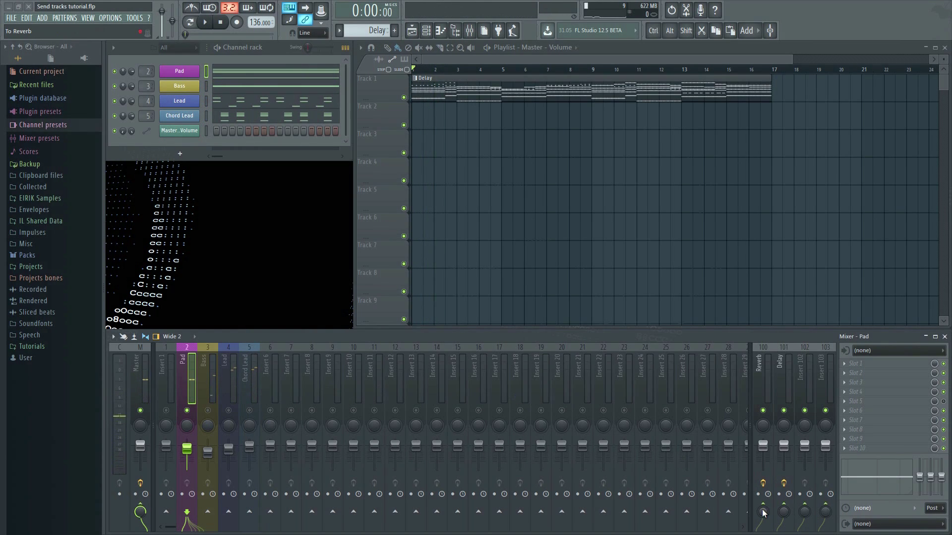
Step: Turn the Pad's Reverb send up nearly to full and play it with reverb
drag(763, 512, 763, 496)
key(space)
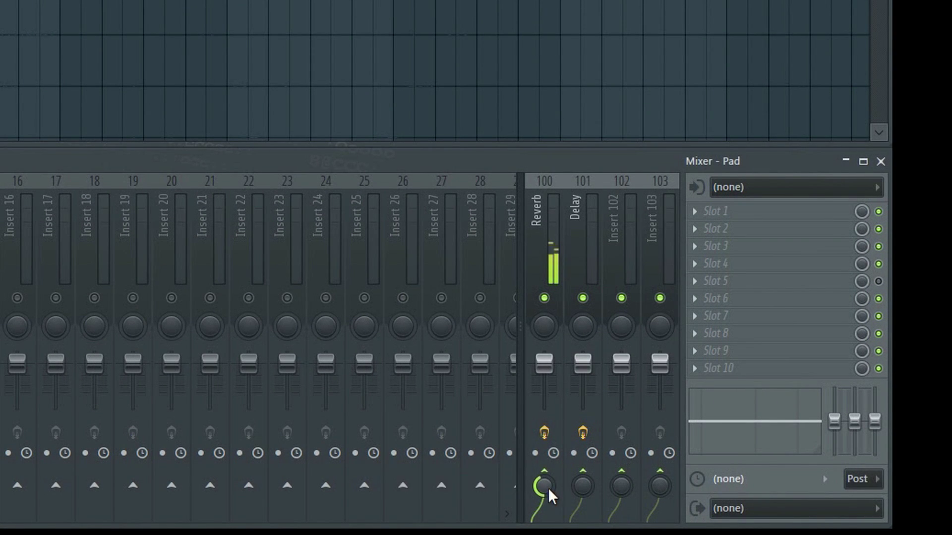
click(548, 488)
drag(548, 487, 548, 464)
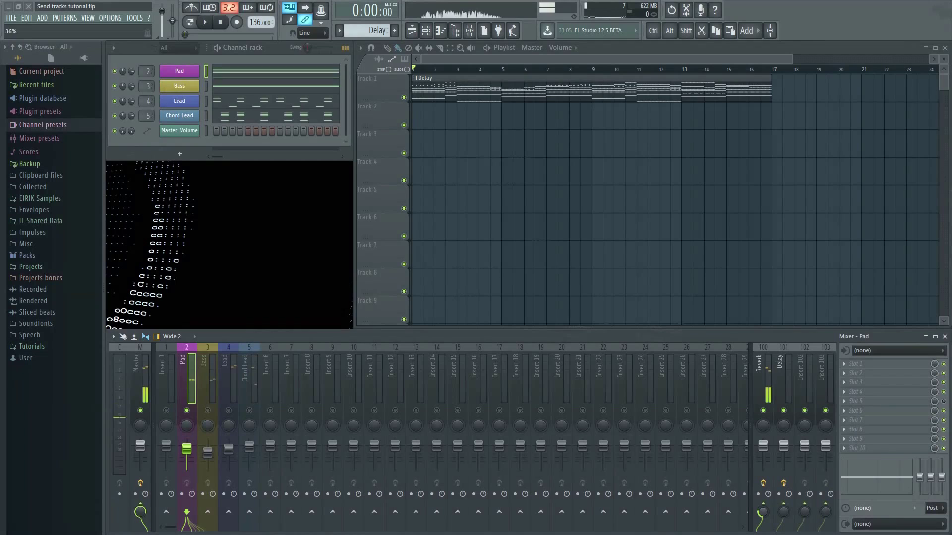
key(space)
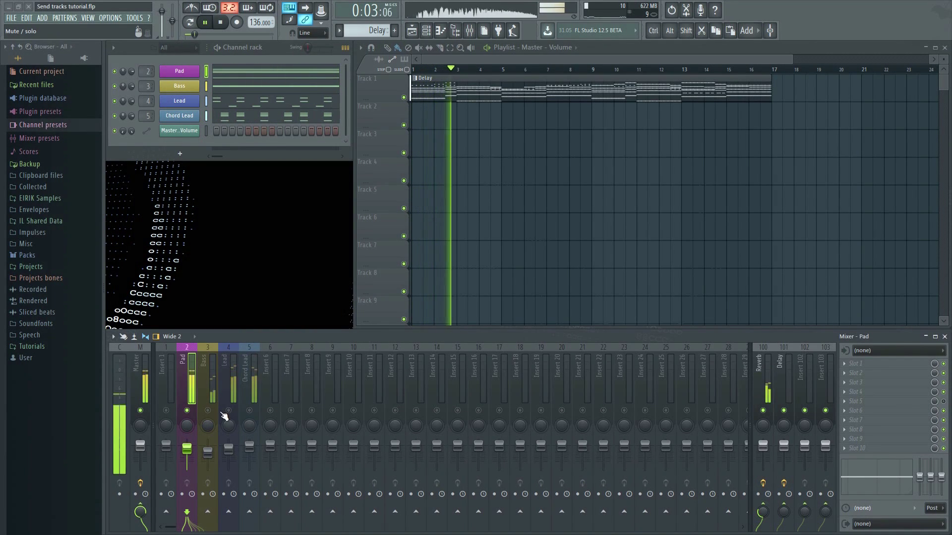
Step: Raise the Lead's Reverb send, audition it, then unsolo and stop playback
click(235, 390)
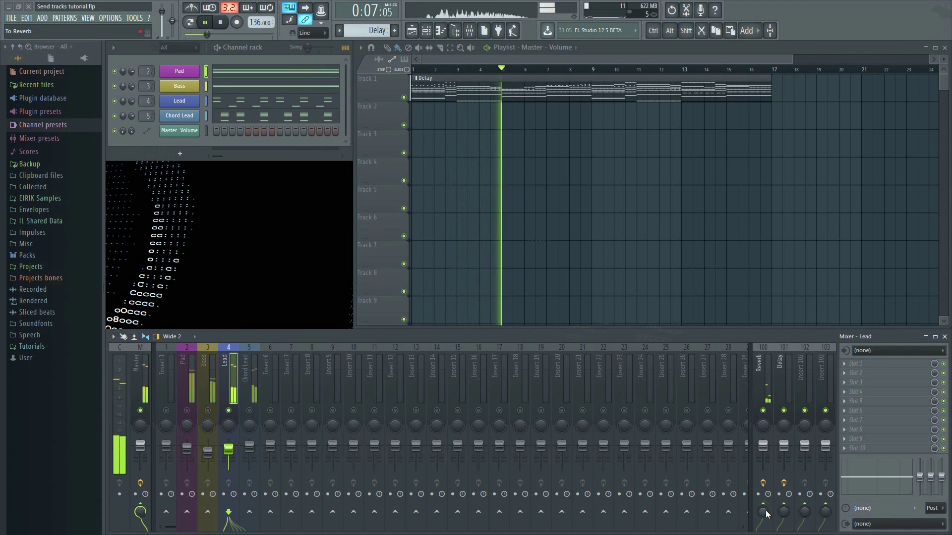
scroll(764, 513, up, 5)
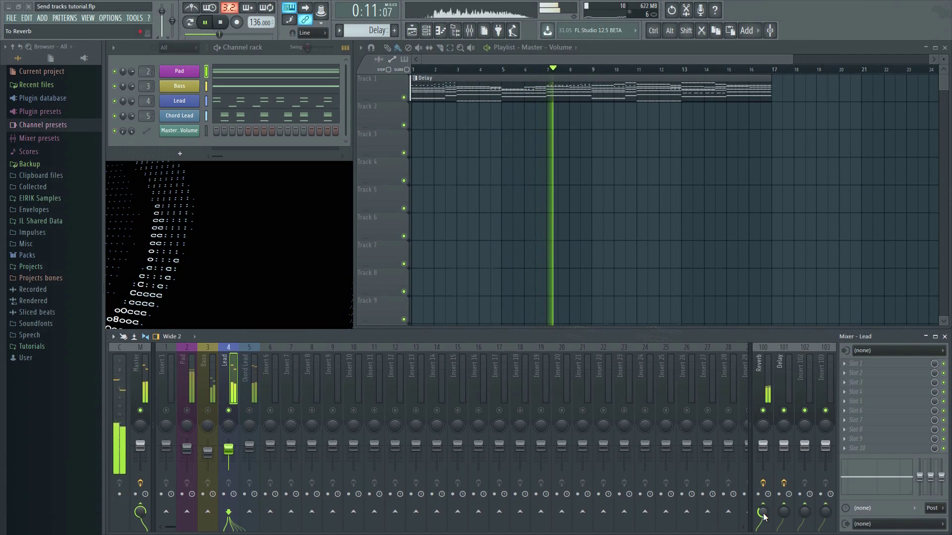
key(space)
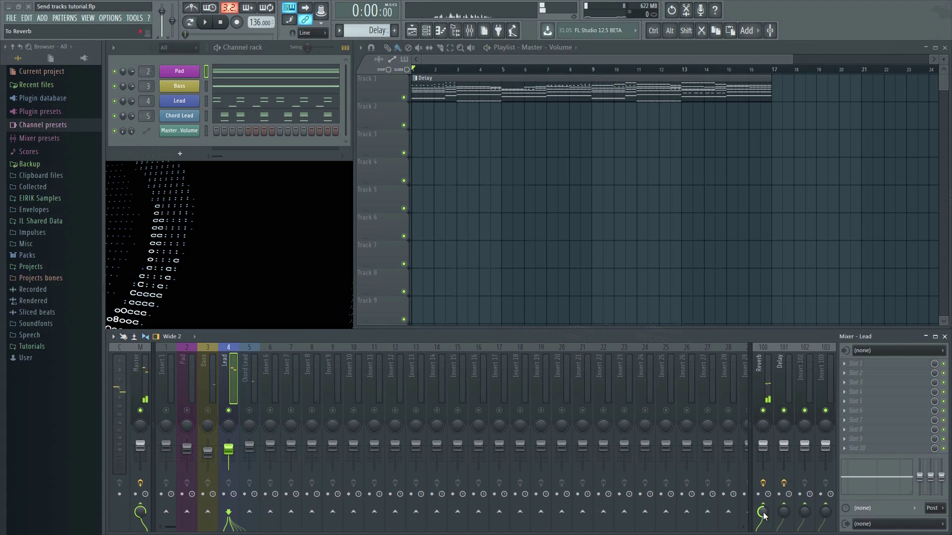
key(space)
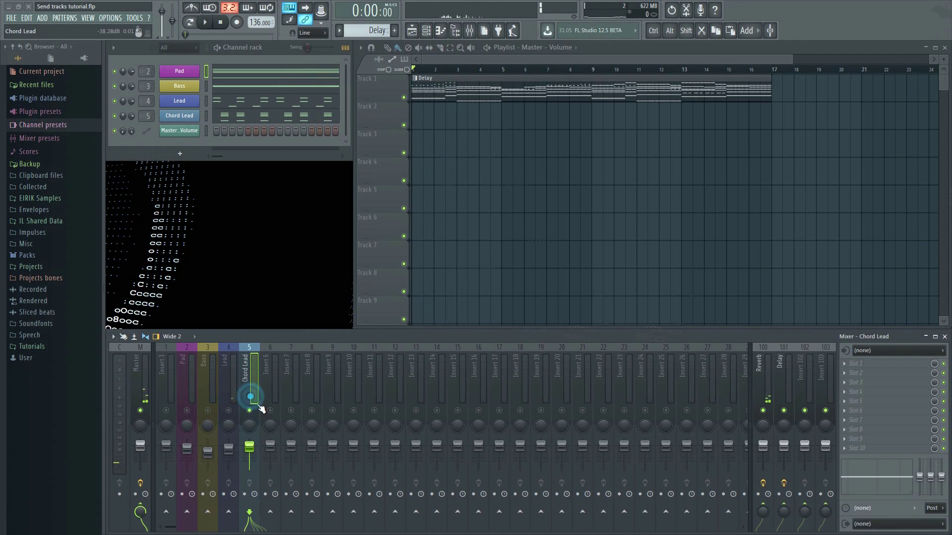
key(space)
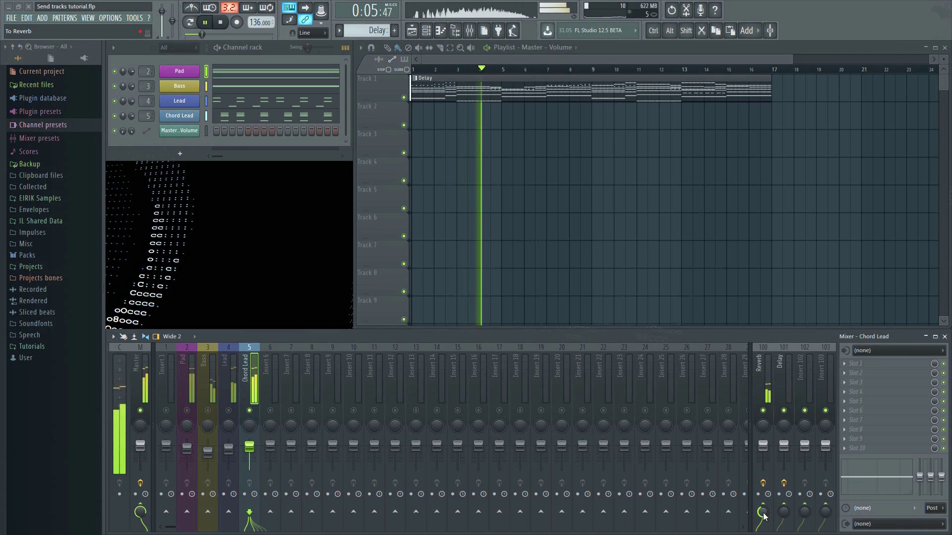
right_click(249, 412)
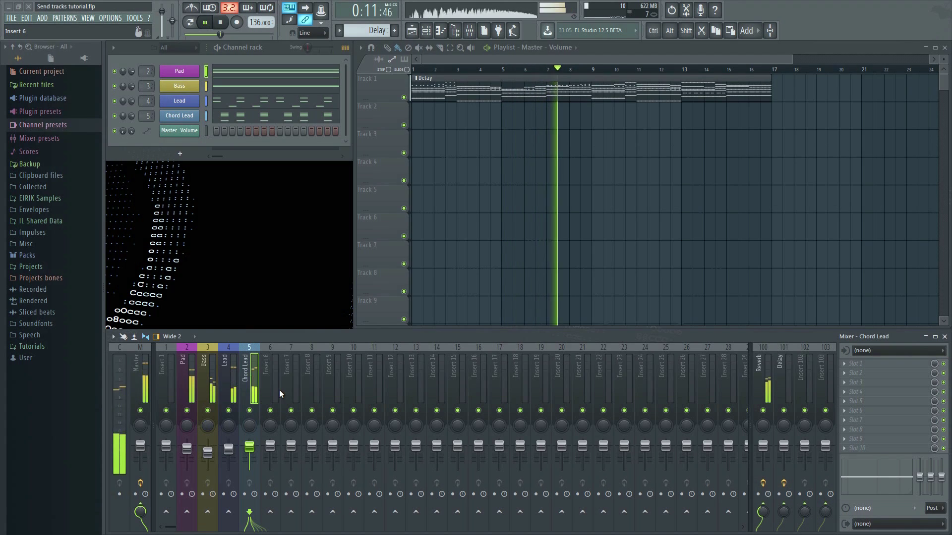
key(space)
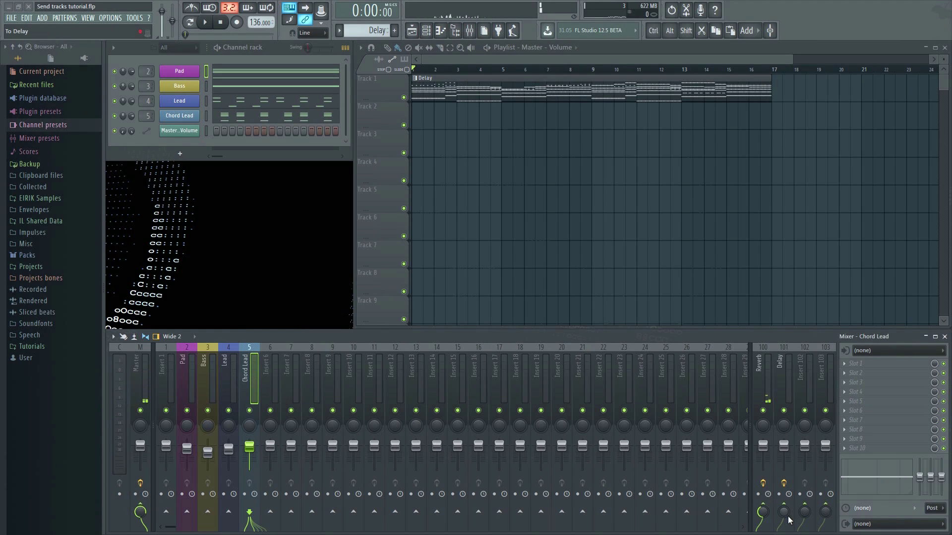
Step: Play the song and raise Chord Lead's Delay send from 44% to 77%
key(space)
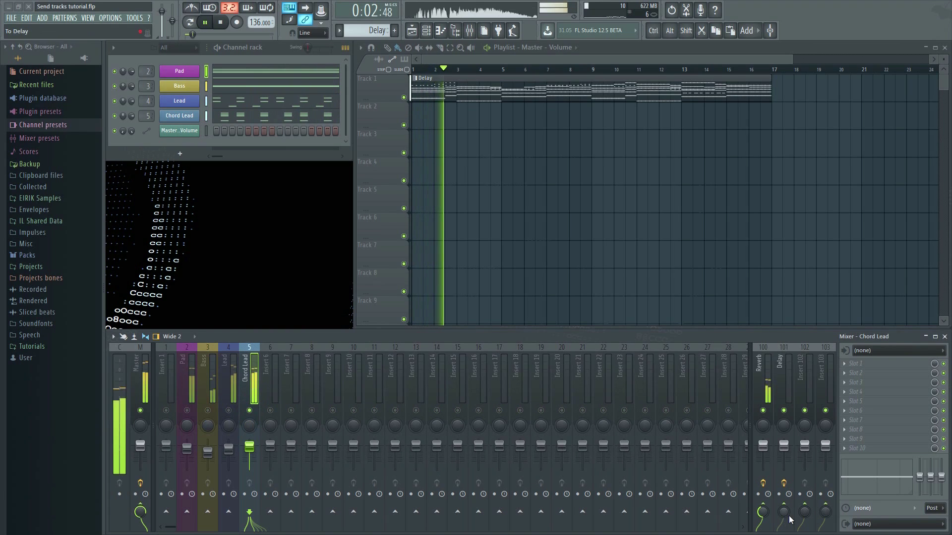
drag(784, 512, 784, 503)
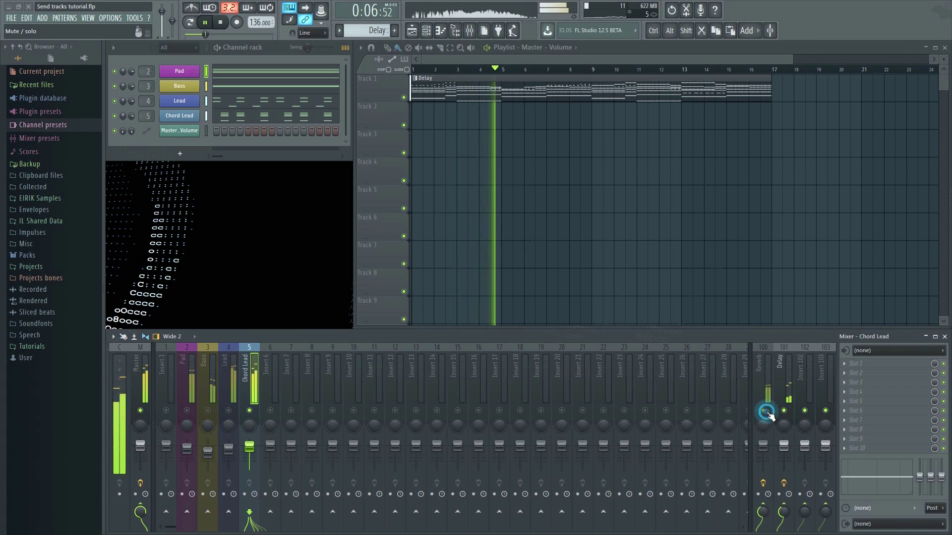
drag(783, 512, 783, 498)
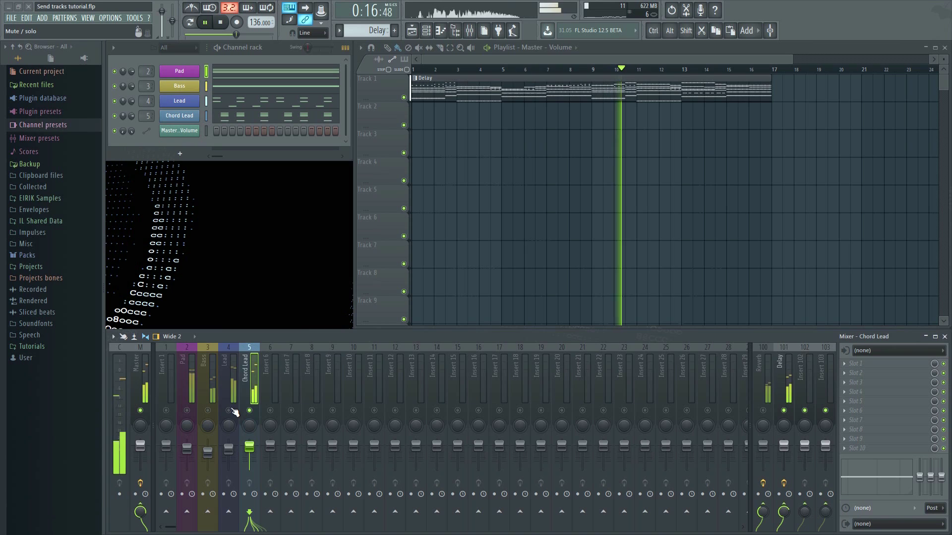
Step: Solo the Lead insert, turn up its Delay send, then unsolo and stop playback
right_click(231, 411)
scroll(783, 514, up, 3)
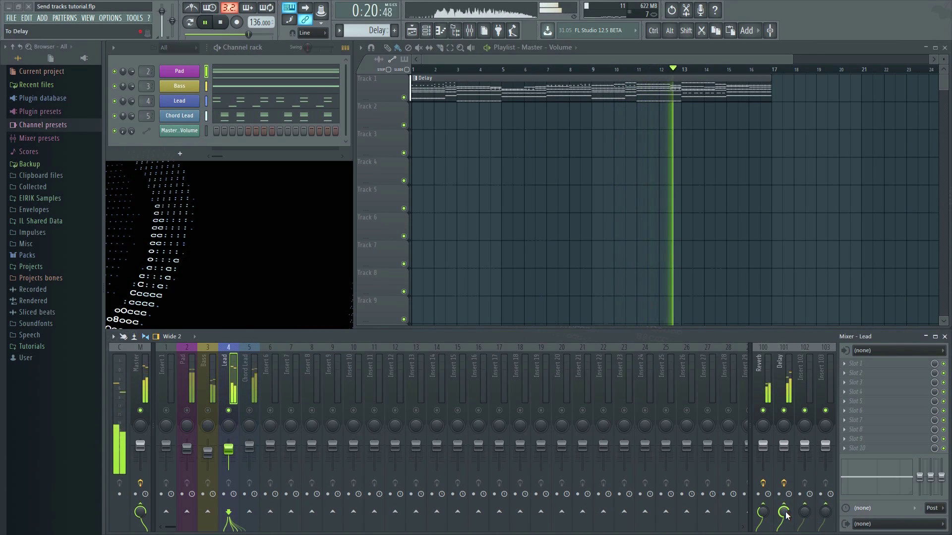
scroll(783, 513, up, 3)
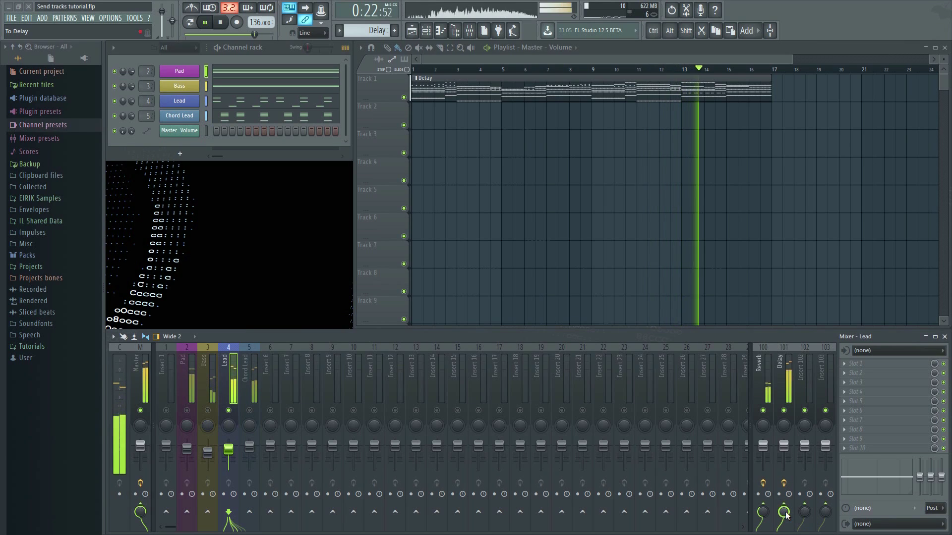
scroll(783, 513, up, 2)
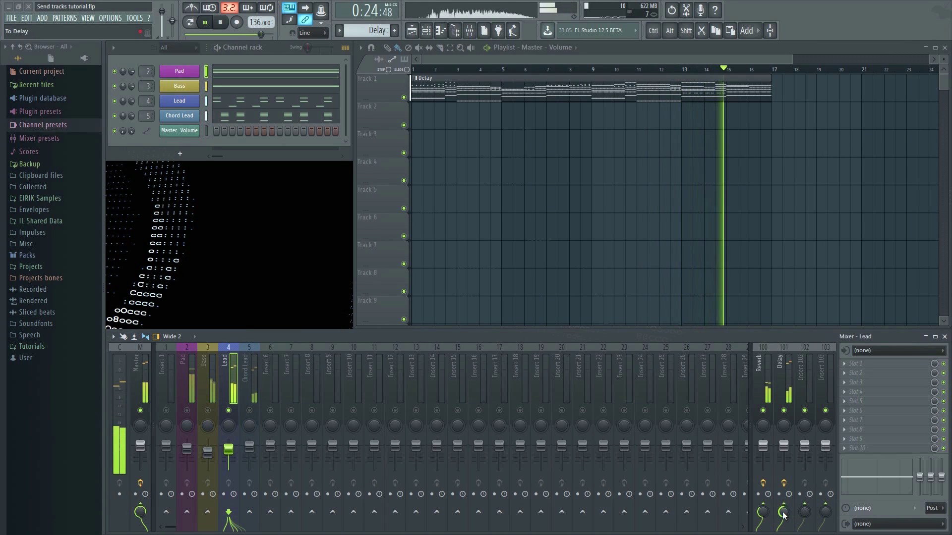
scroll(783, 513, up, 1)
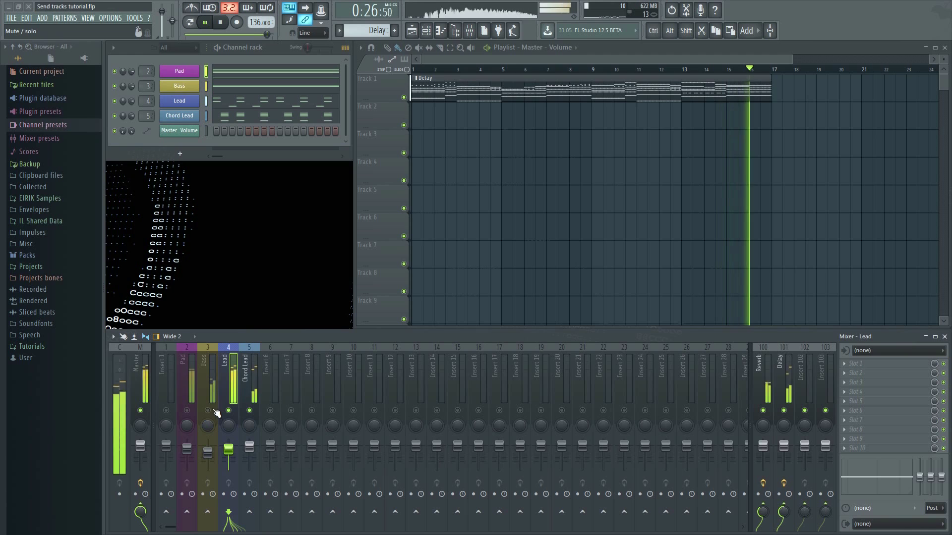
right_click(231, 411)
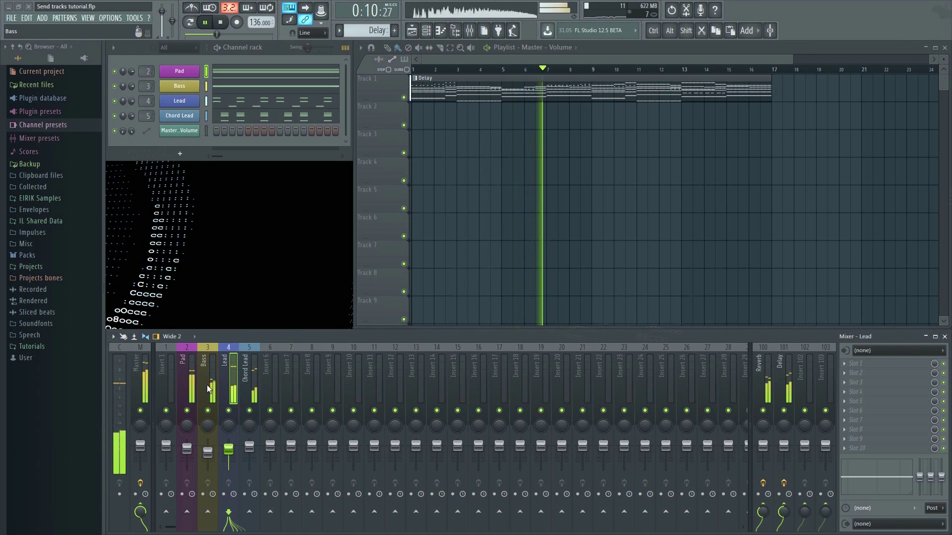
key(space)
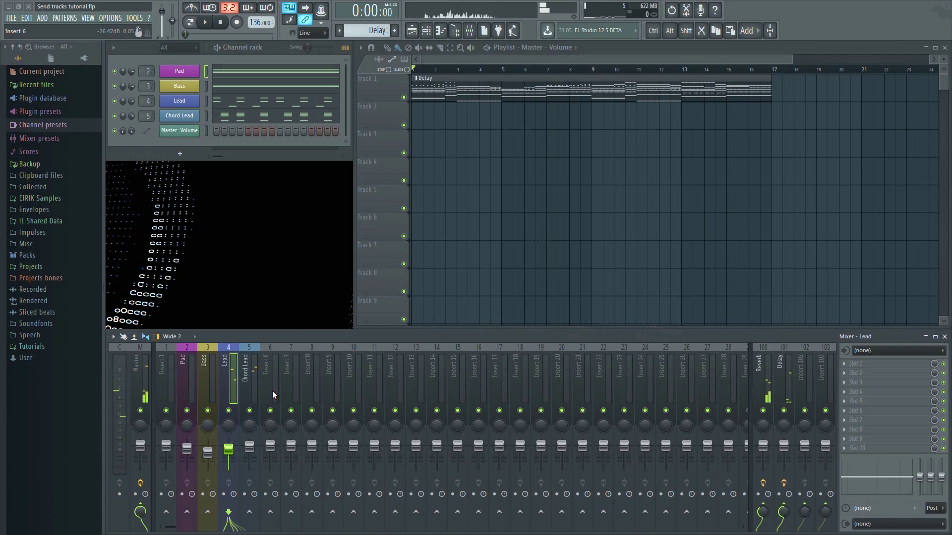
Step: Load LFOTool into the Reverb send's second slot after Fruity Reeverb 2, then close its window
click(253, 381)
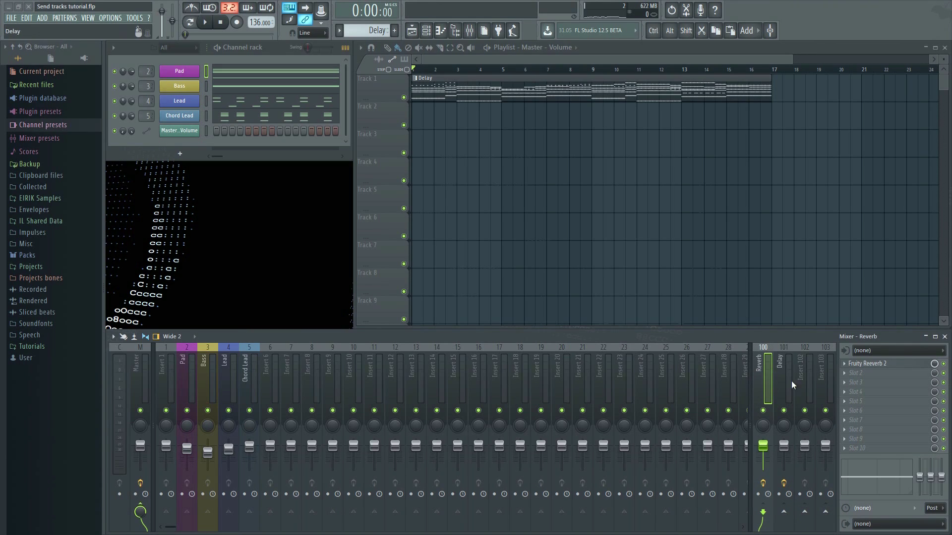
click(844, 375)
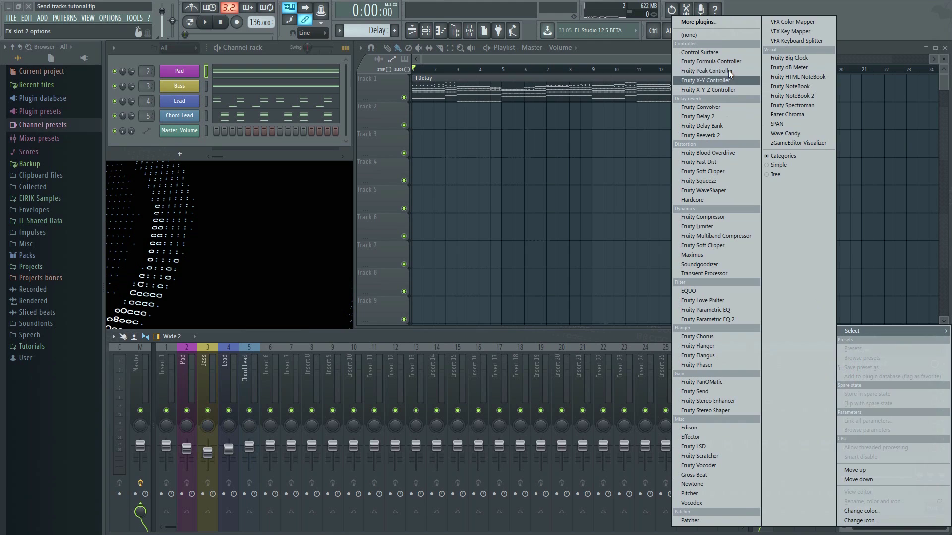
click(706, 24)
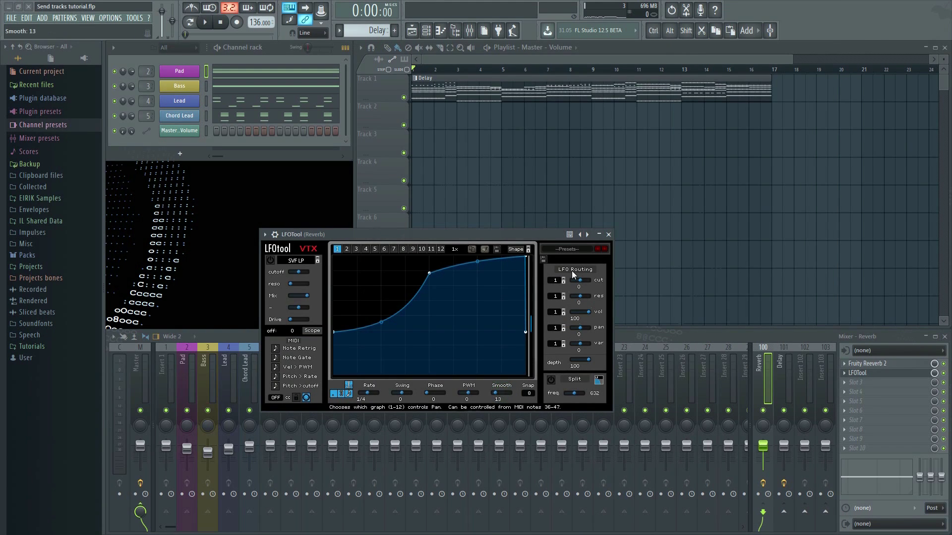
click(609, 236)
click(193, 406)
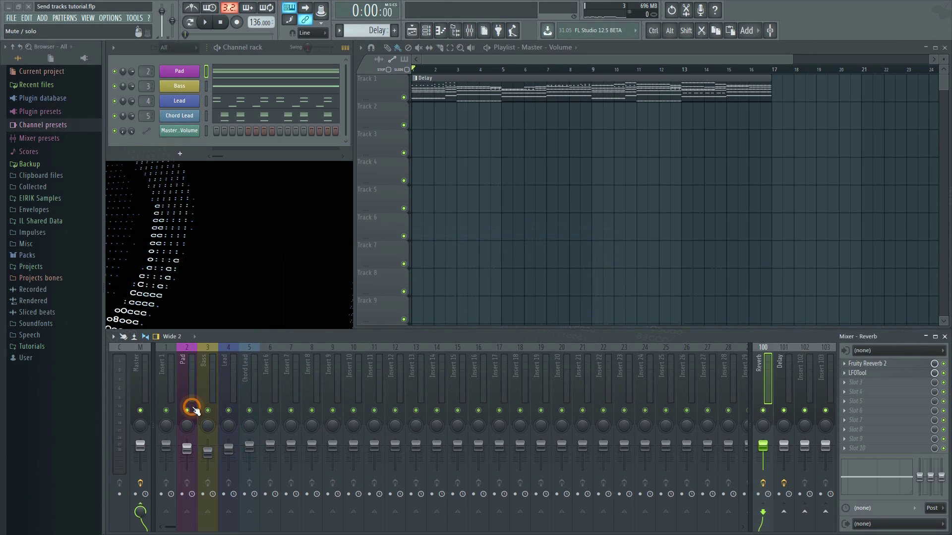
Step: Start playback and set the Pad's Reverb send level to 100%
key(space)
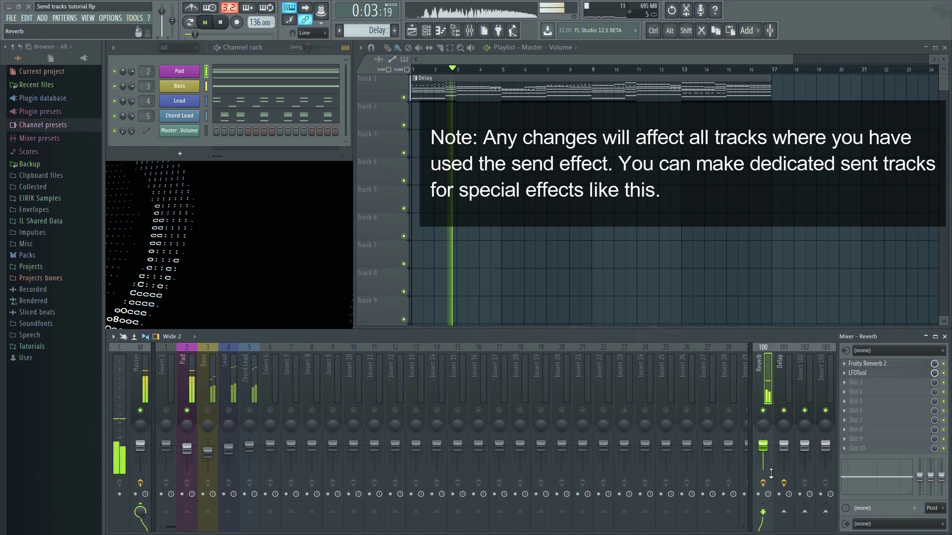
click(183, 386)
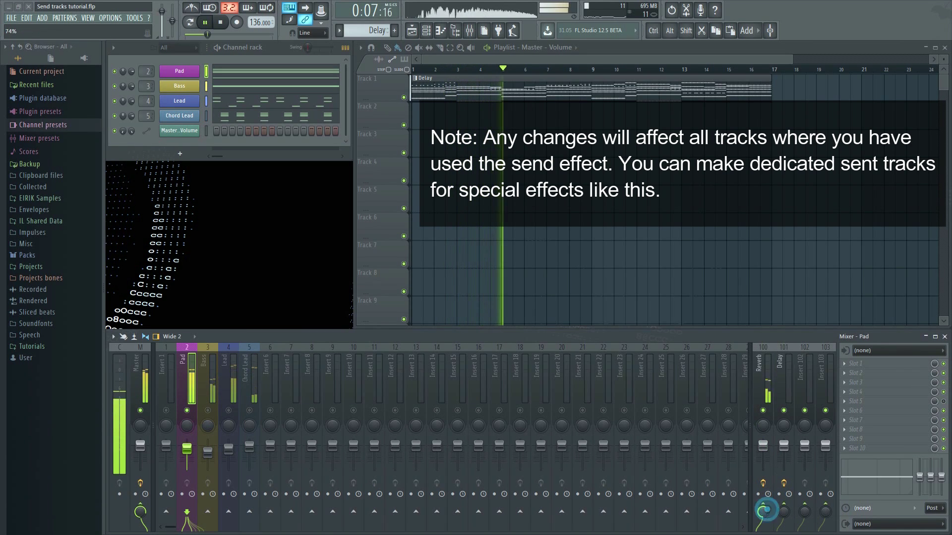
click(764, 516)
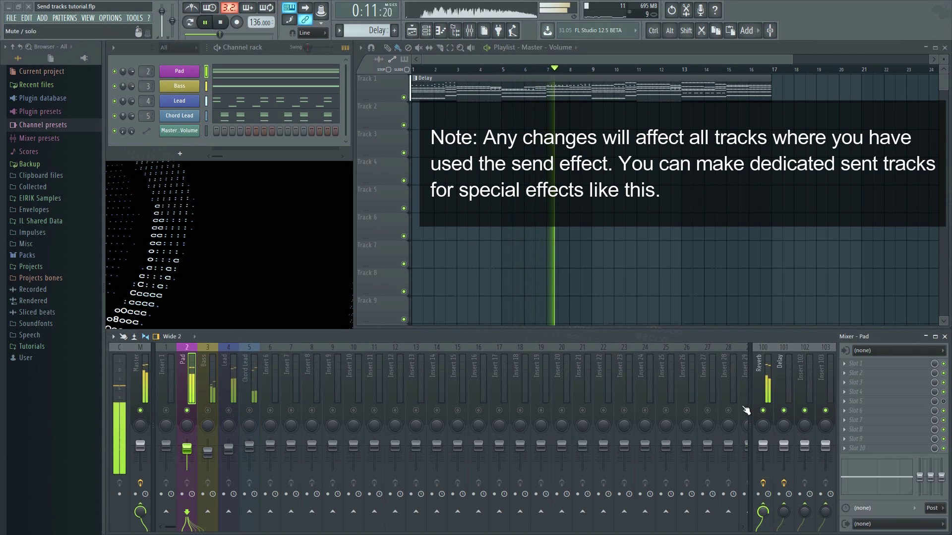
Step: Stop playback at the song's start and select the Reverb send track
click(762, 506)
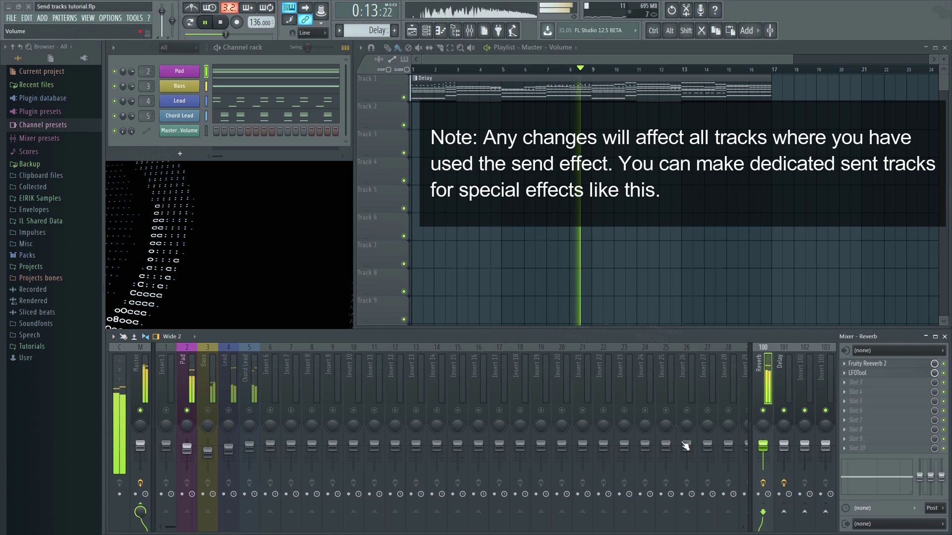
click(188, 394)
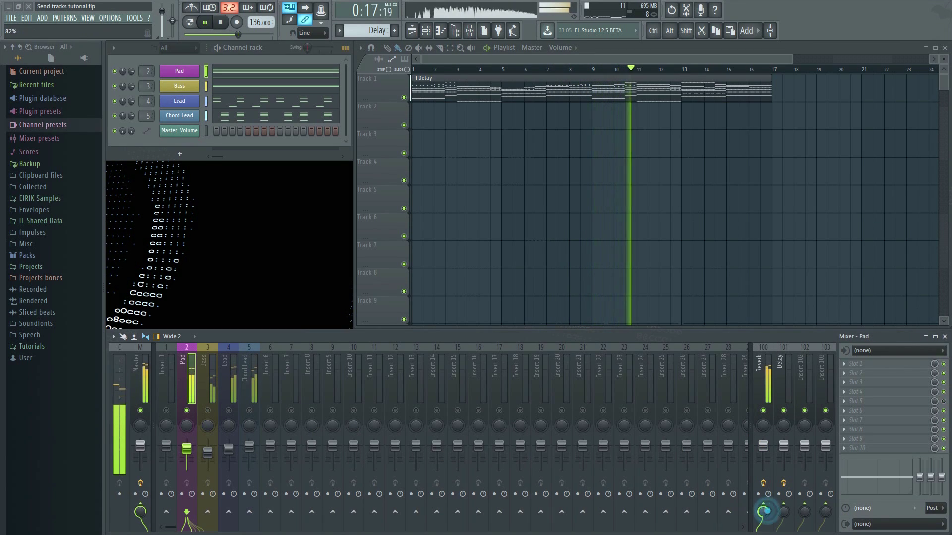
key(space)
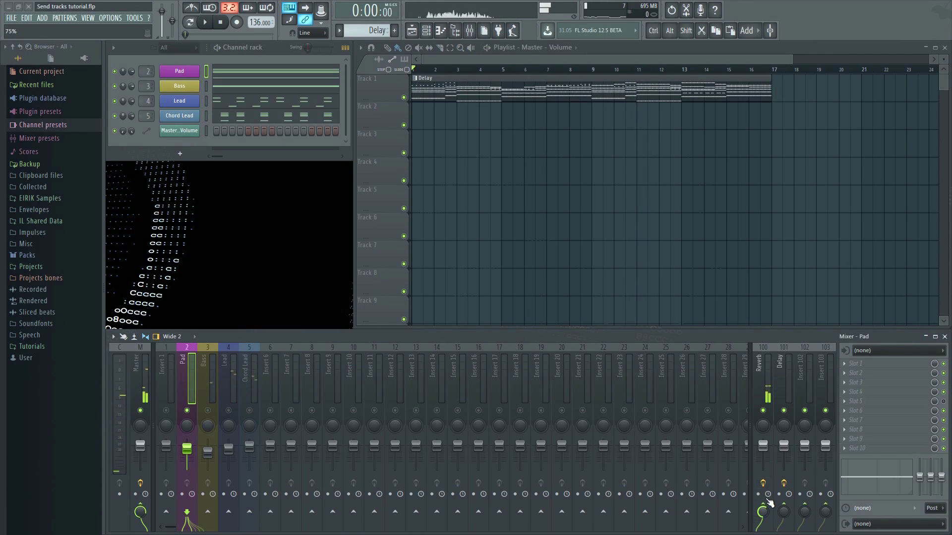
click(765, 381)
Step: Load LFOtool's TranceGate > TranceGate-1 preset on the Reverb send and start playback
click(858, 375)
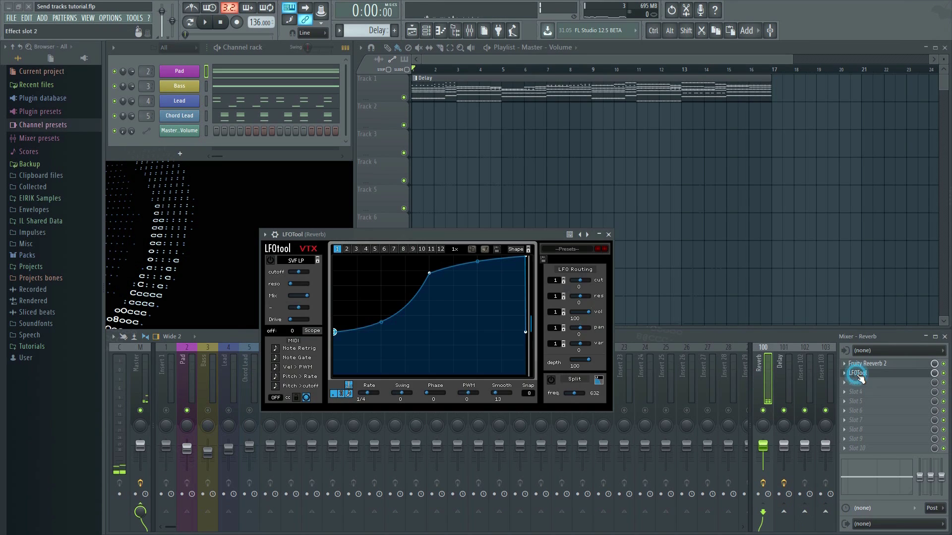
click(563, 250)
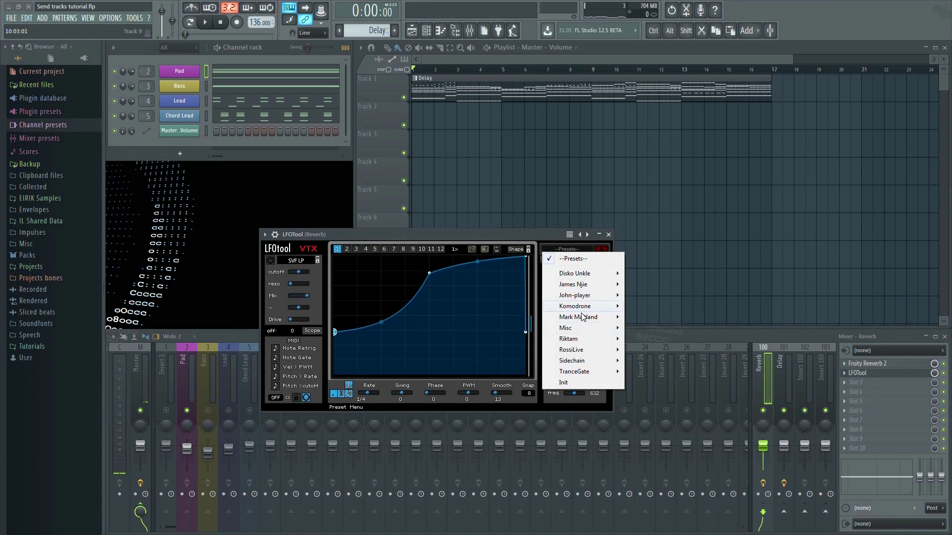
mouse_move(590, 363)
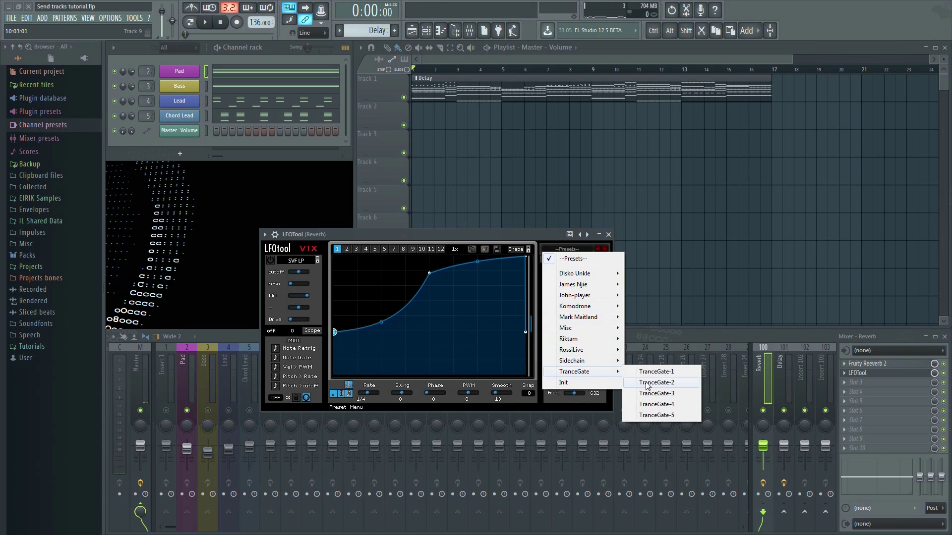
click(651, 373)
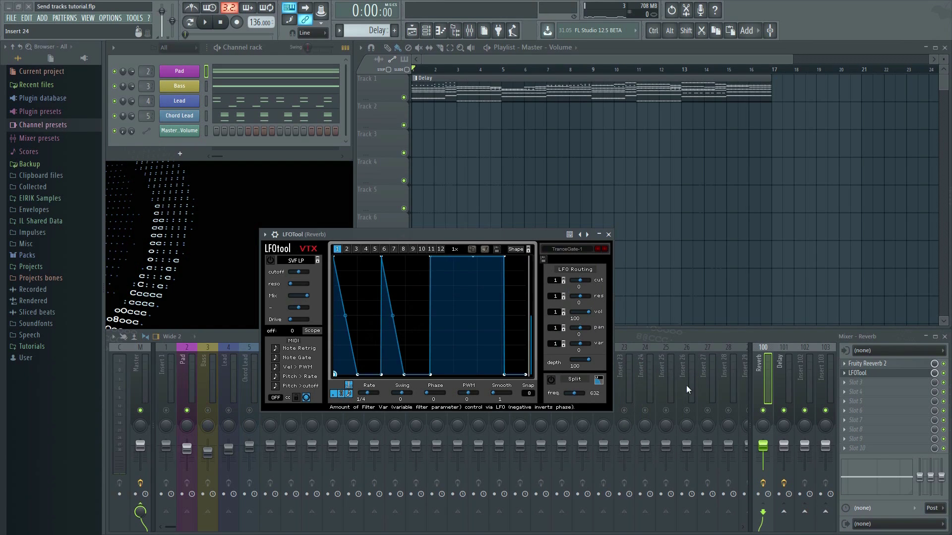
click(677, 338)
key(space)
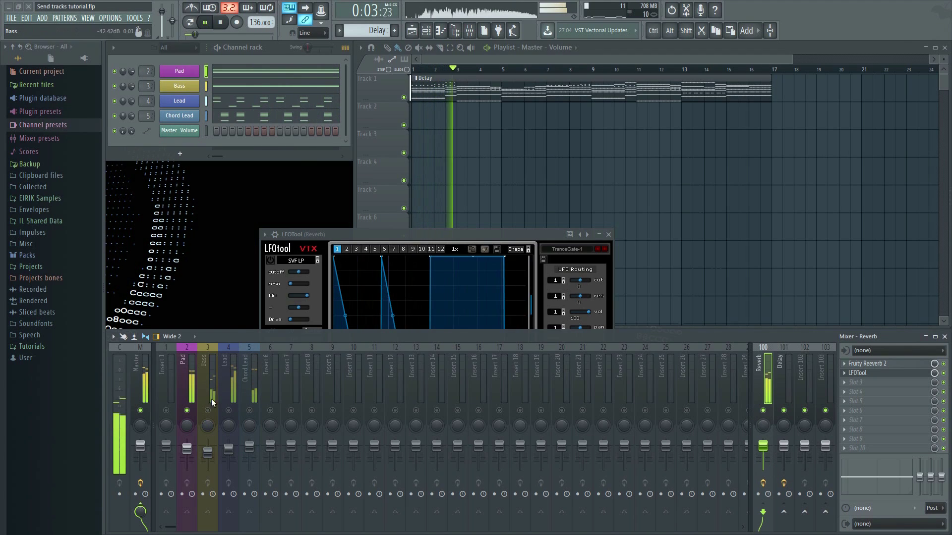
Step: Check the Pad's Reverb send, then move the LFOtool window higher above the mixer
click(190, 384)
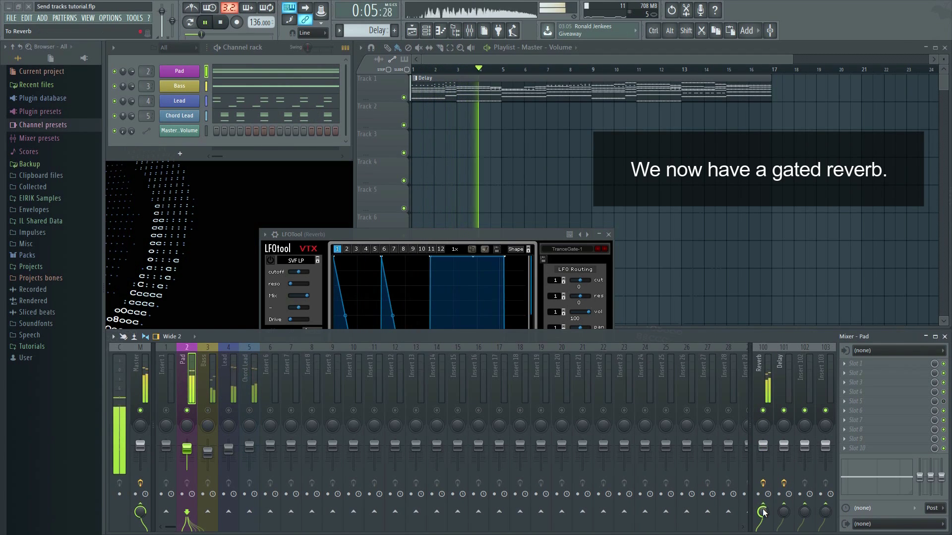
scroll(763, 512, down, 2)
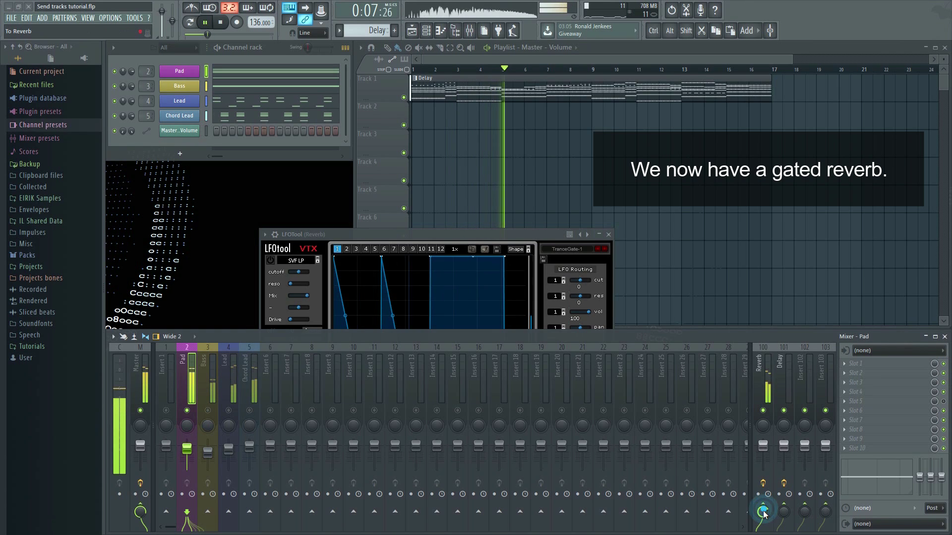
click(499, 246)
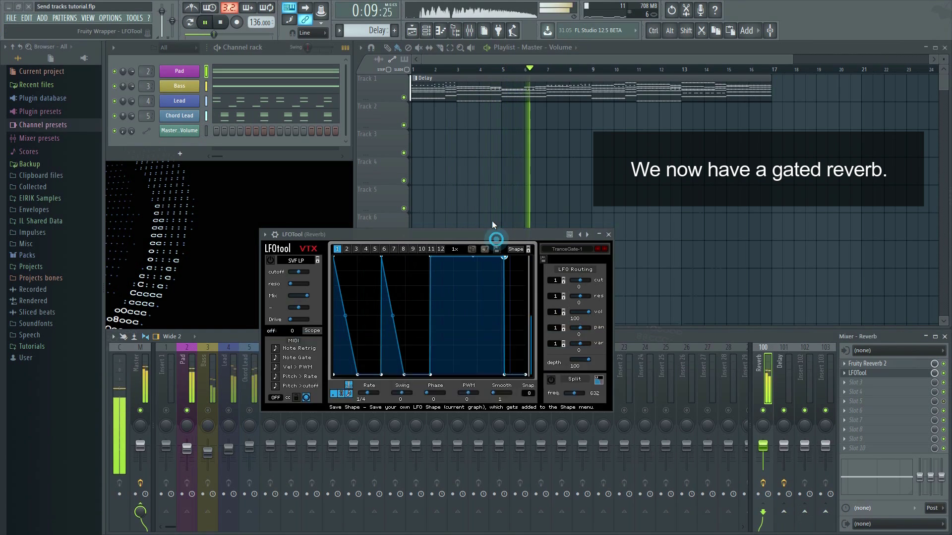
drag(496, 235, 489, 133)
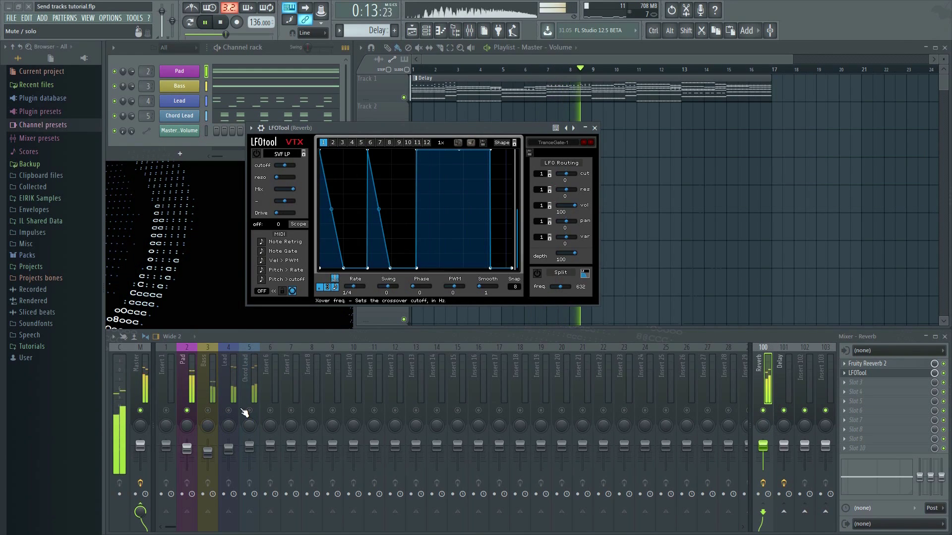
Step: Add Fruity parametric EQ 2 to Slot 2 of the Delay send track
key(space)
click(230, 393)
key(space)
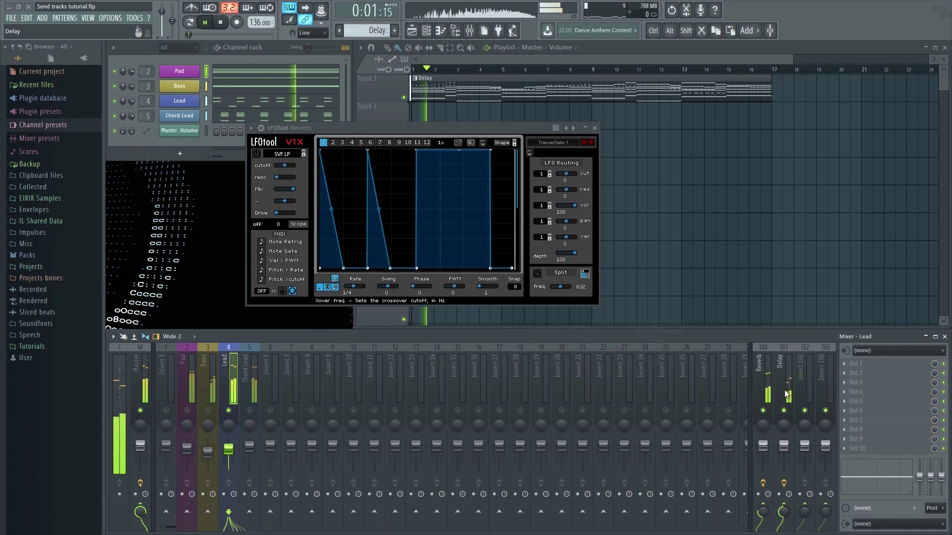
click(780, 391)
click(848, 376)
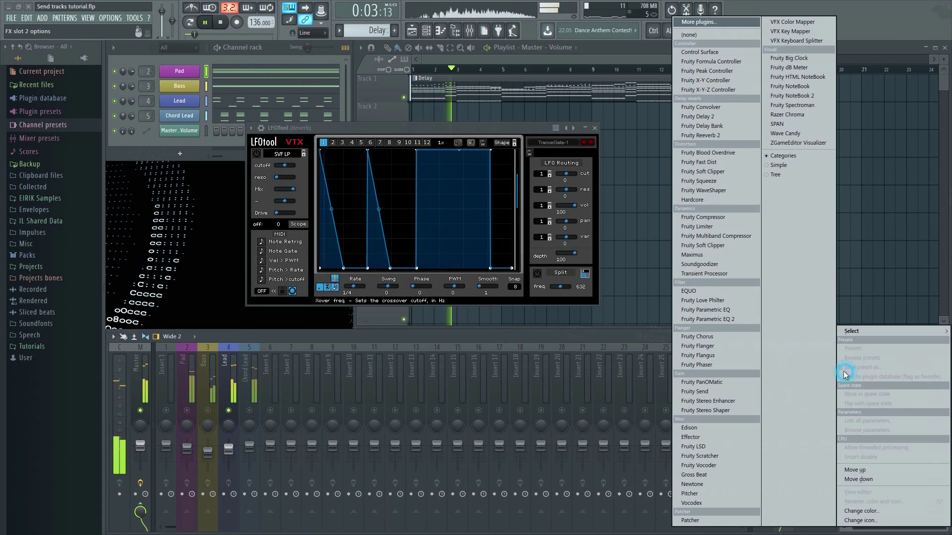
click(742, 317)
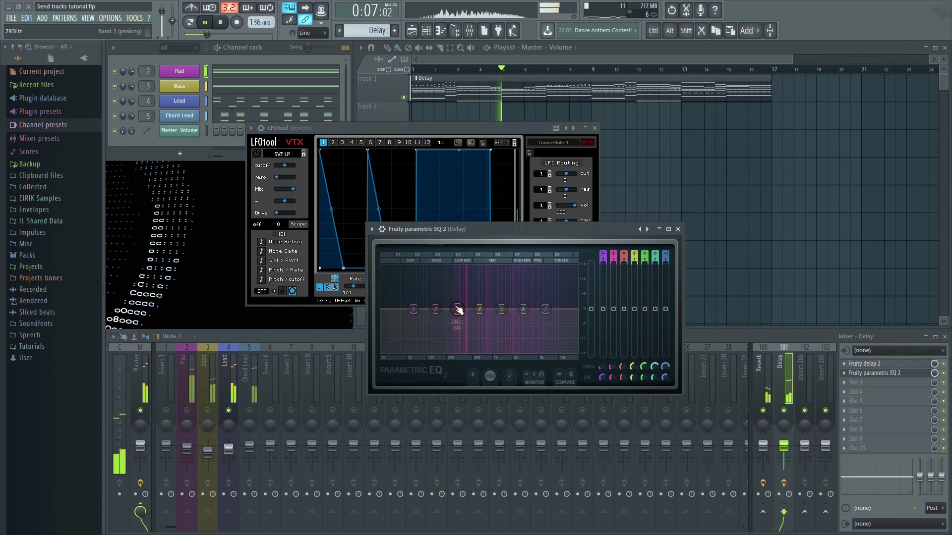
Step: Set EQ band 1 to High pass to cut lows, boost the high shelf band 7
drag(414, 310, 449, 352)
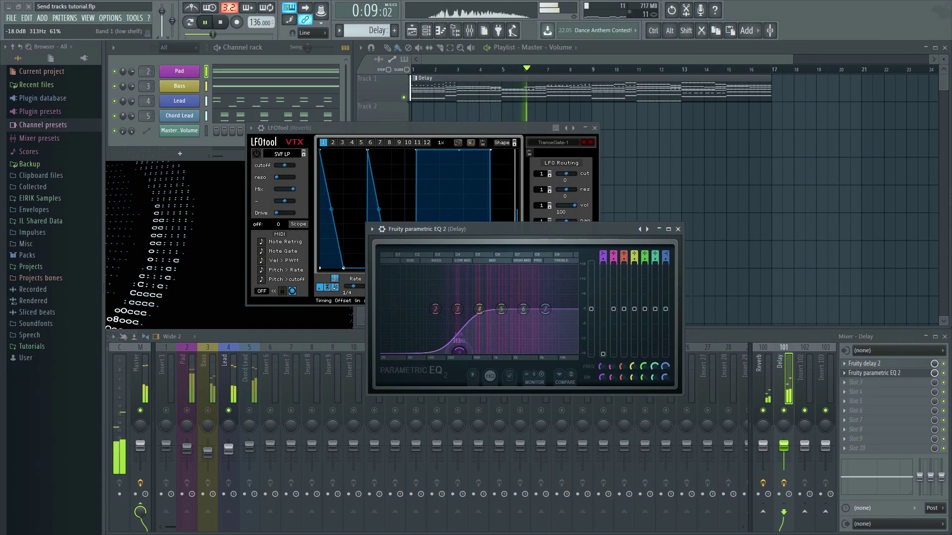
mouse_move(478, 380)
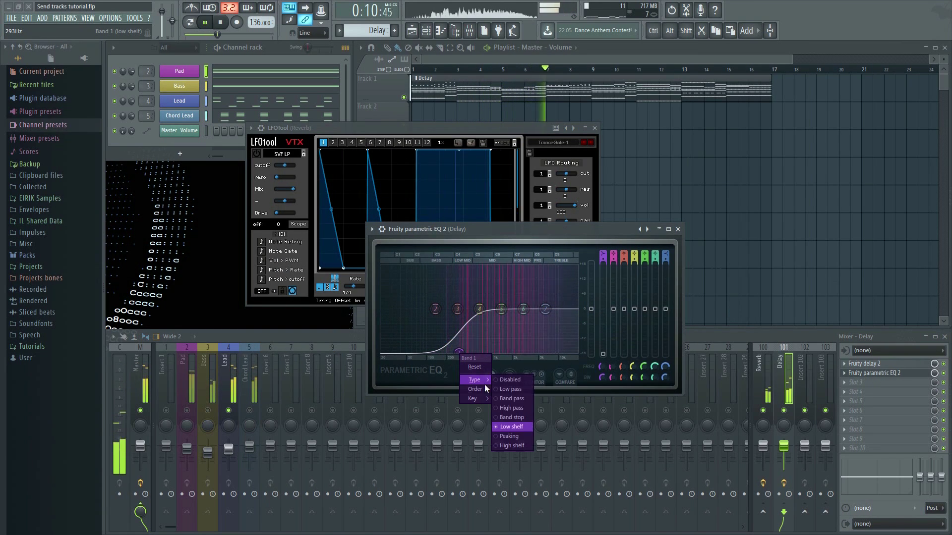
click(515, 408)
drag(475, 325, 463, 310)
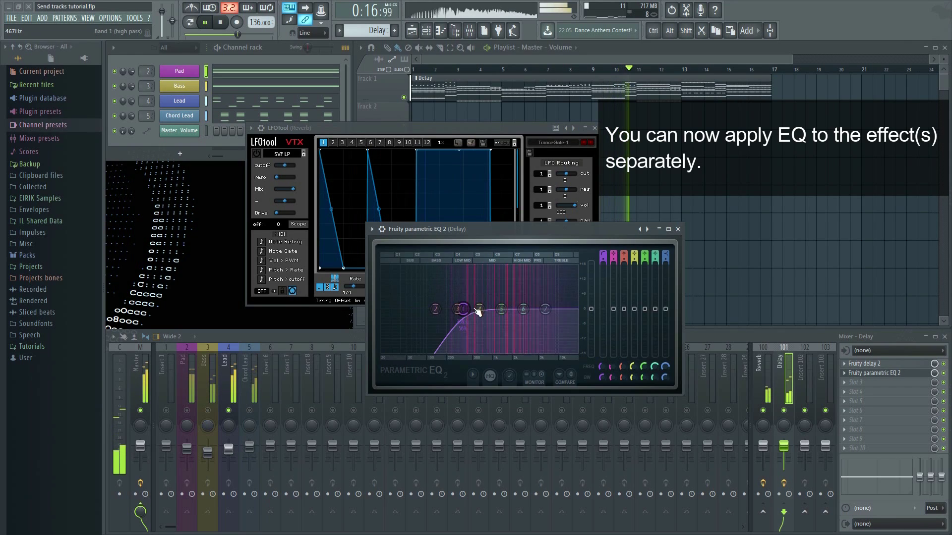
mouse_move(546, 309)
mouse_down()
mouse_move(501, 272)
mouse_move(508, 266)
mouse_move(540, 267)
mouse_move(536, 308)
mouse_up()
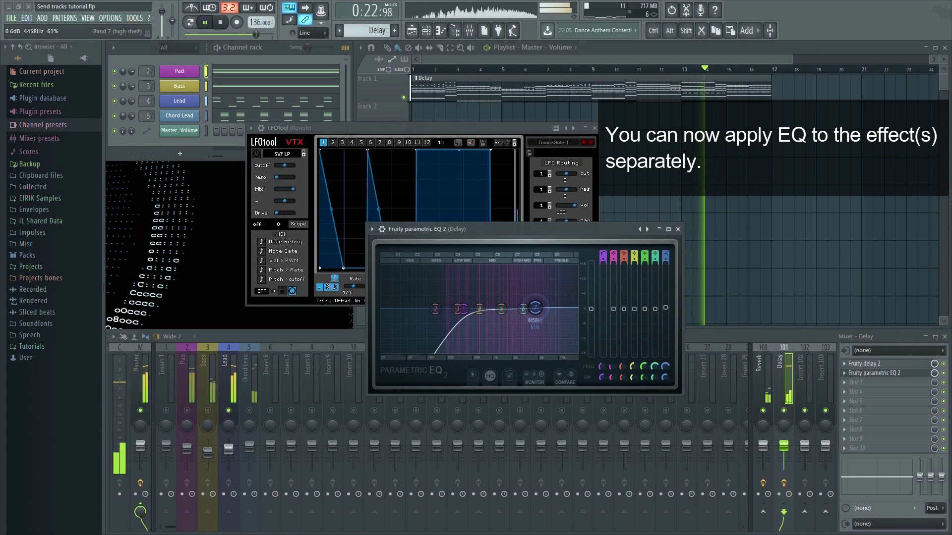
click(678, 229)
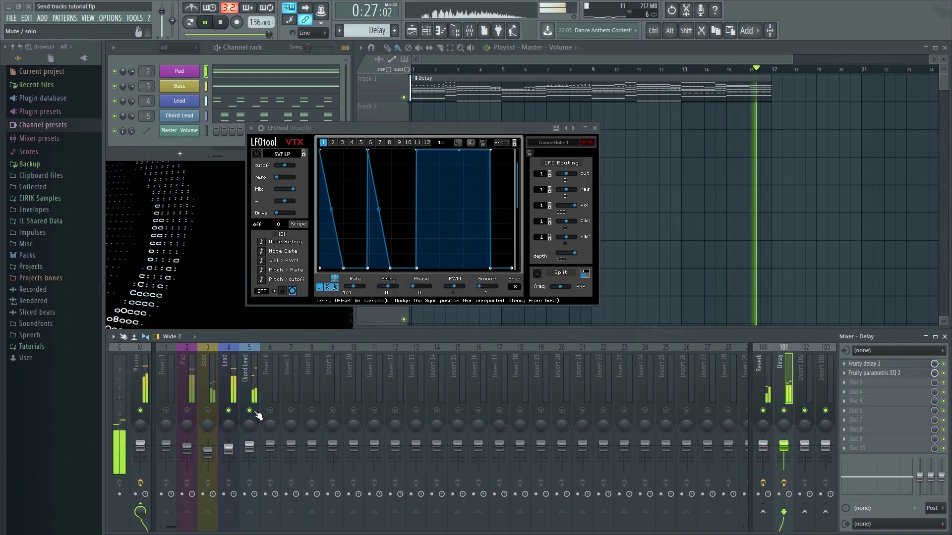
Step: Unsolo Lead, close LFOtool, select the Pad and Reverb inserts, and stop playback
right_click(228, 411)
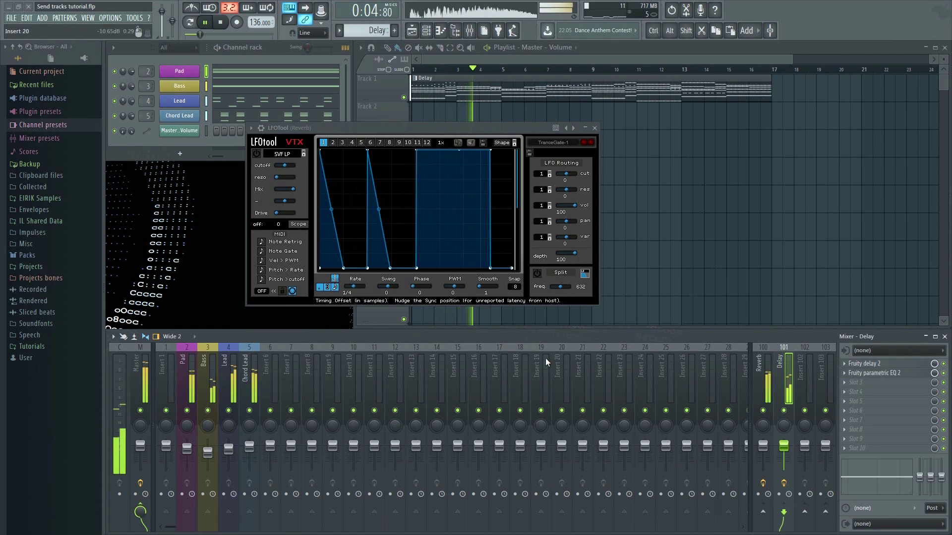
click(595, 129)
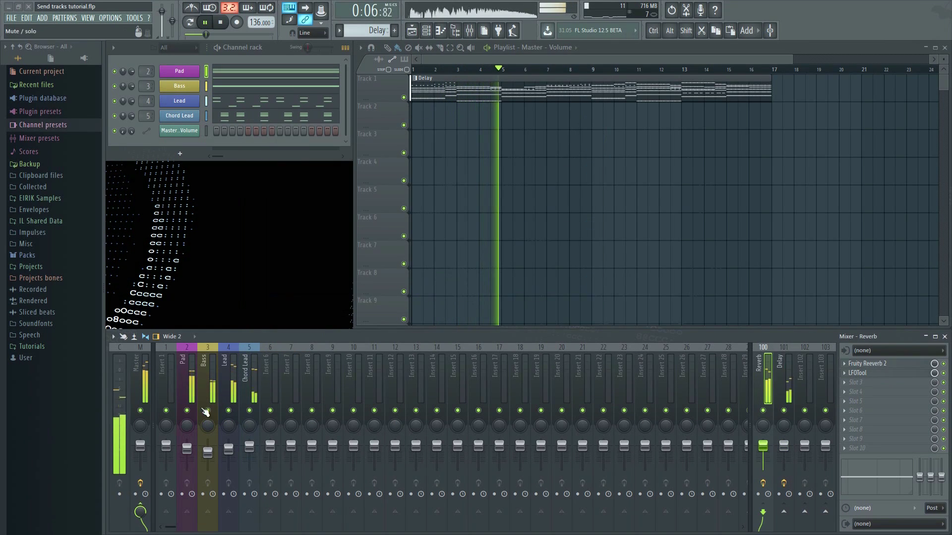
click(187, 382)
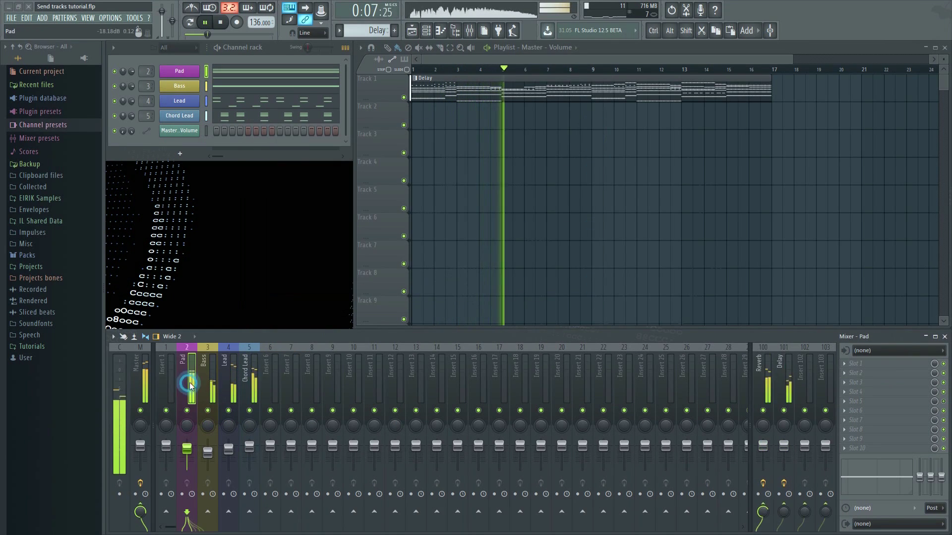
click(763, 382)
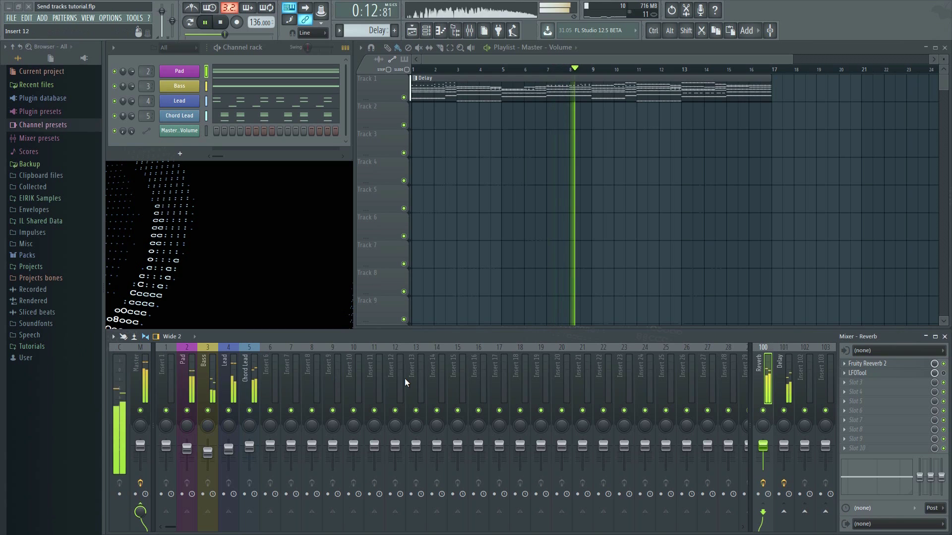
key(space)
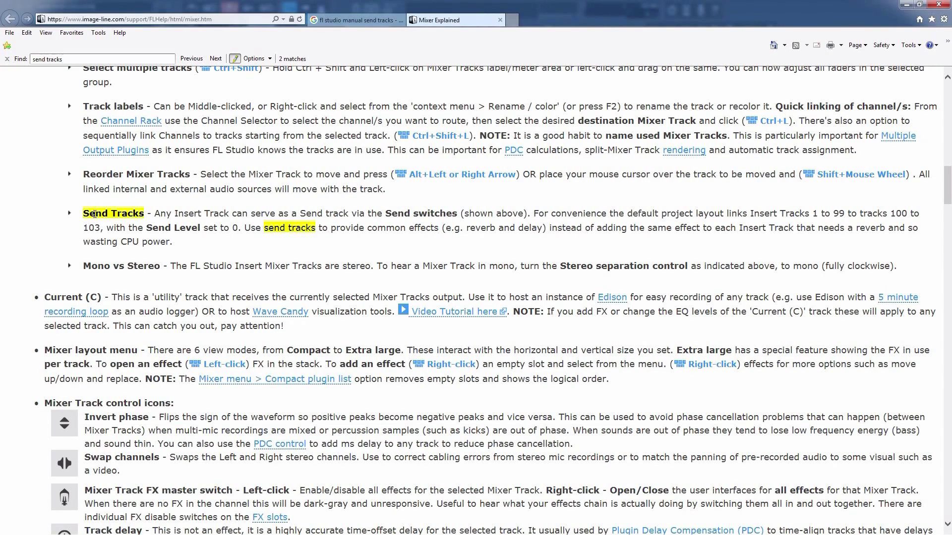
Step: Highlight the Send Tracks description paragraph in the mixer manual
drag(83, 213, 609, 240)
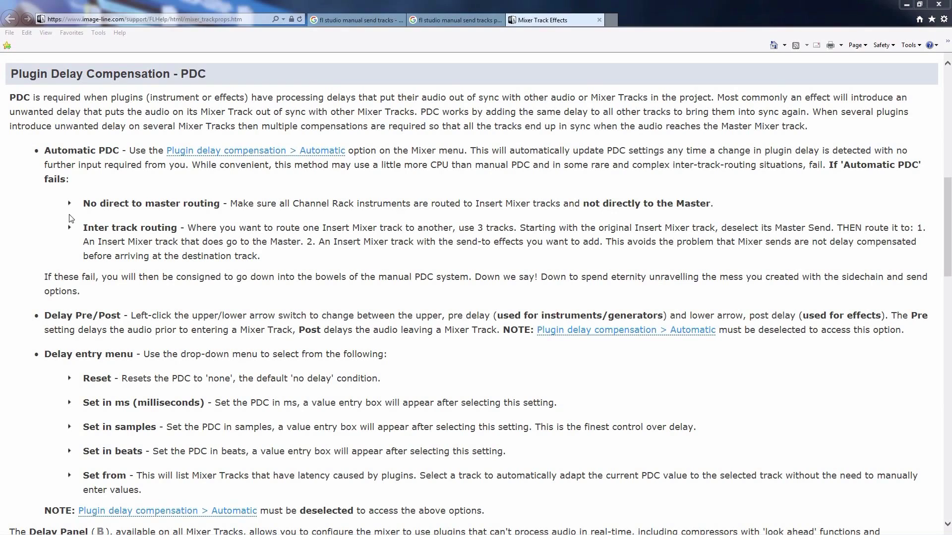
Step: Highlight the Inter track routing advice paragraph in the manual
drag(83, 228, 473, 255)
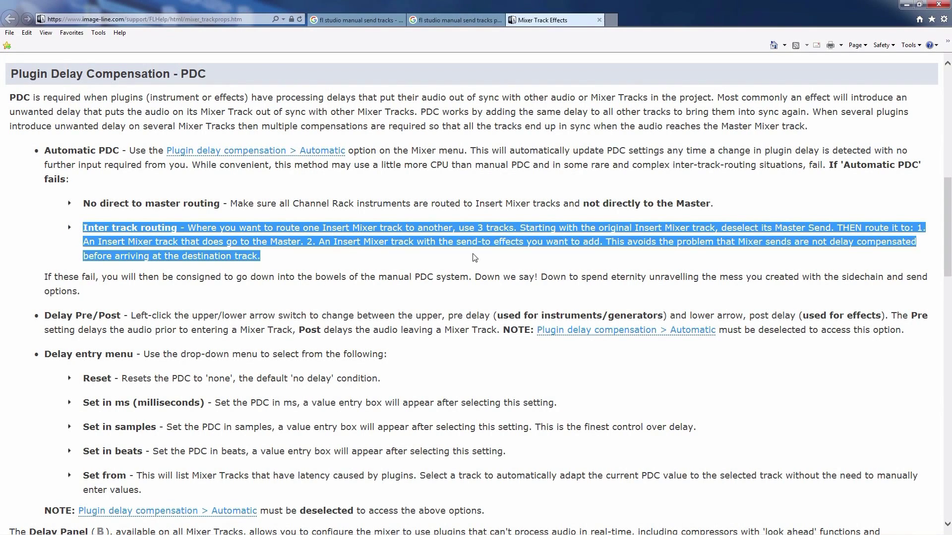